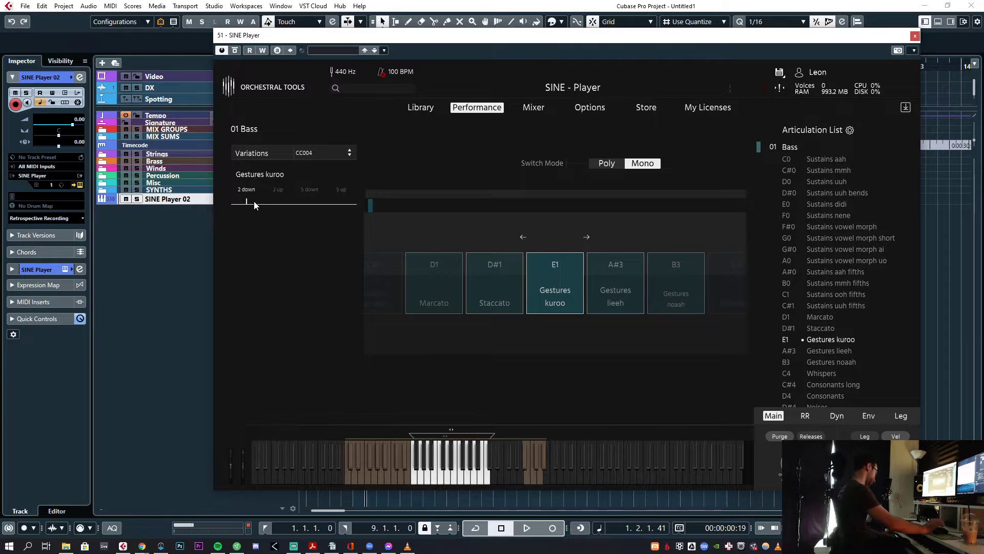
Audition the Bass articulation Gestures kuroo in the 5 down and 5 up variations, and return to 5 down
left_click_drag(254, 202, 316, 205)
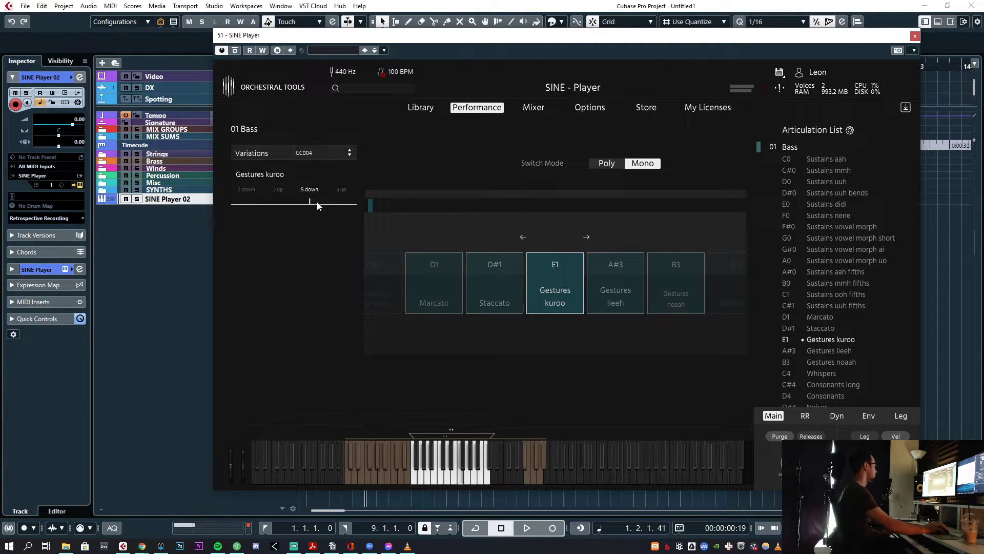
left_click_drag(317, 201, 349, 202)
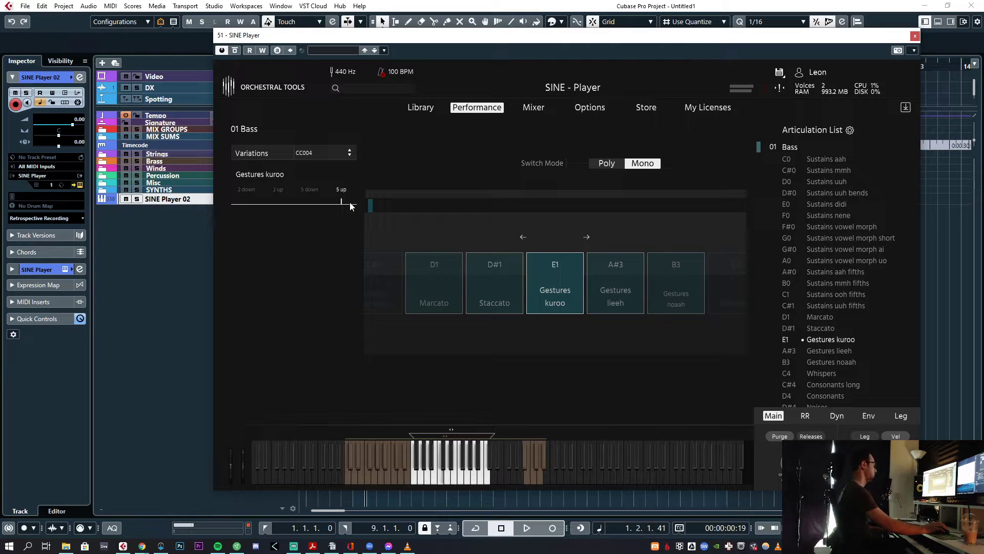
left_click_drag(350, 202, 305, 199)
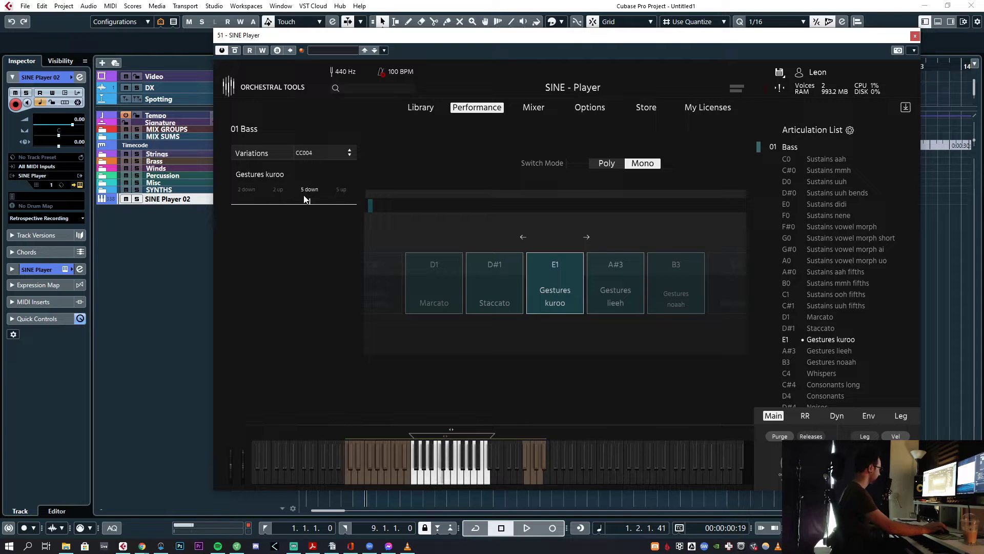
Audition the Bass articulations Gestures lieeh, Gestures noaah and Whispers in turn
left_click(849, 354)
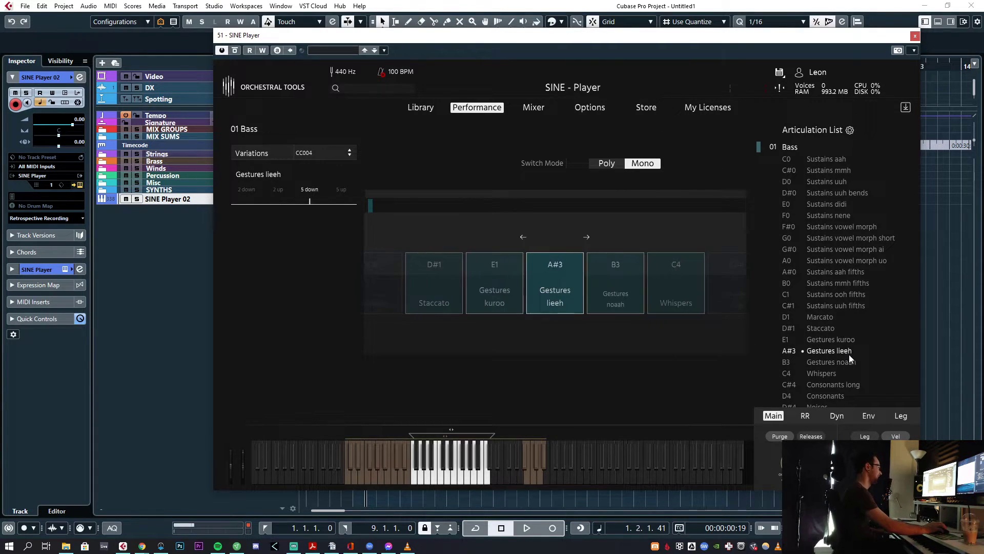
left_click(847, 362)
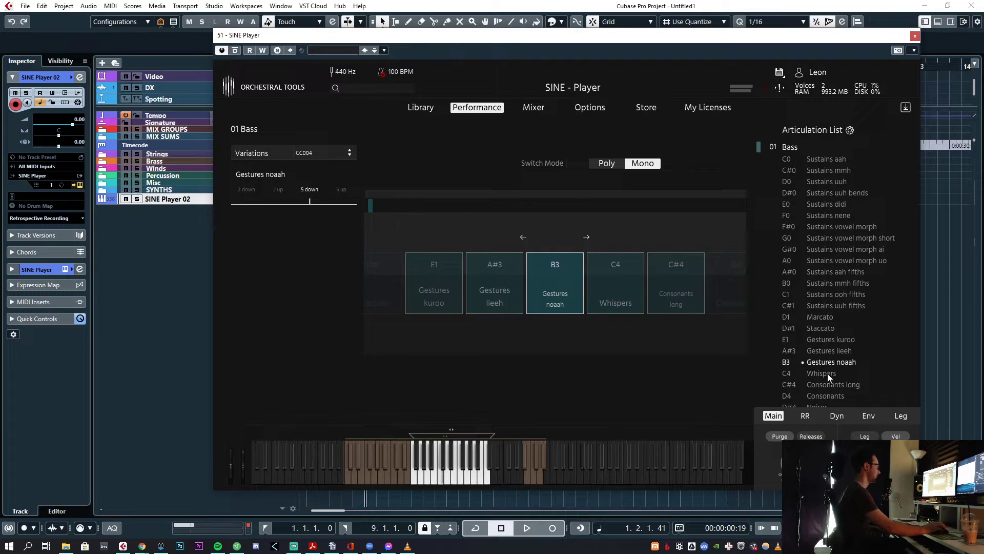
left_click(828, 373)
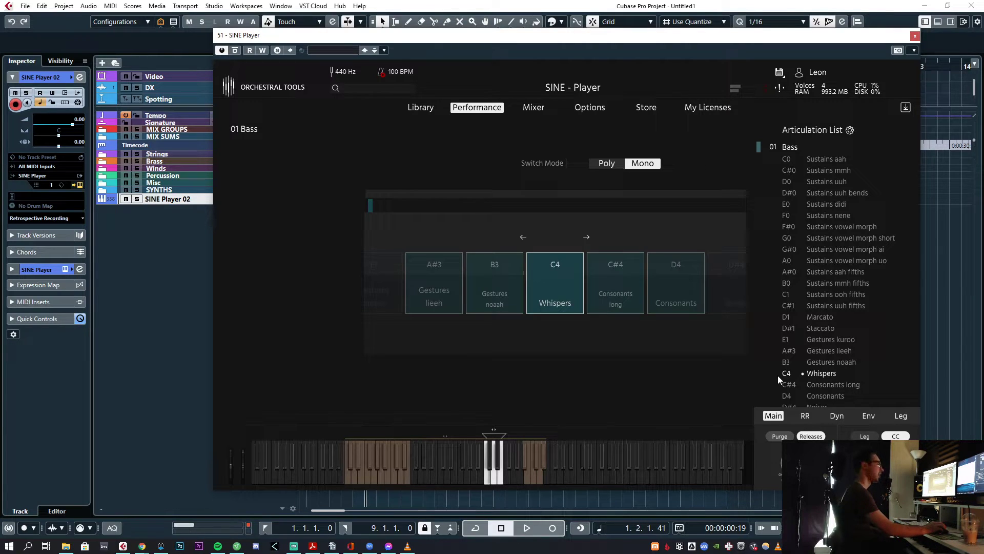
Adjust the modulation depth of the H-Delay insert on the SINE Player channel, and return to the main track settings
left_click(41, 269)
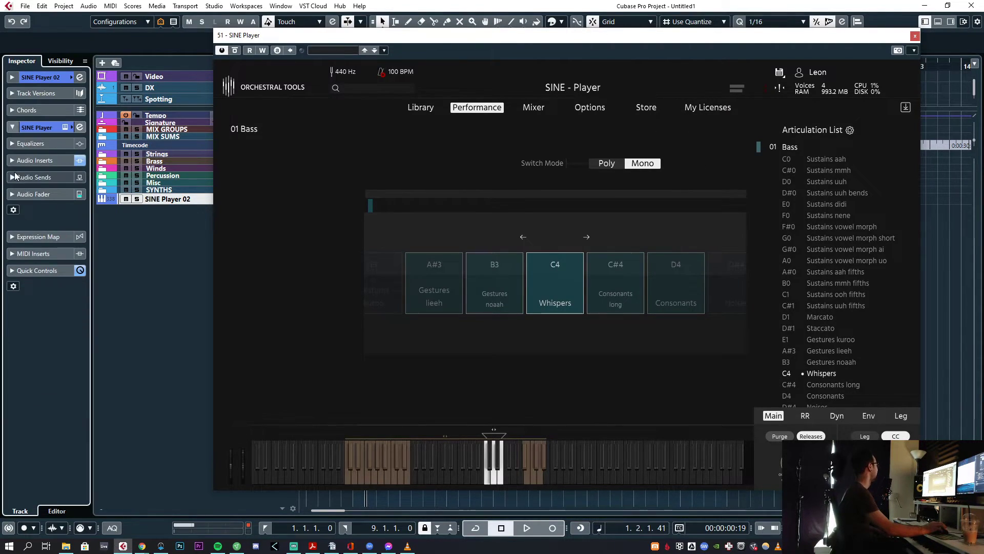
left_click(72, 163)
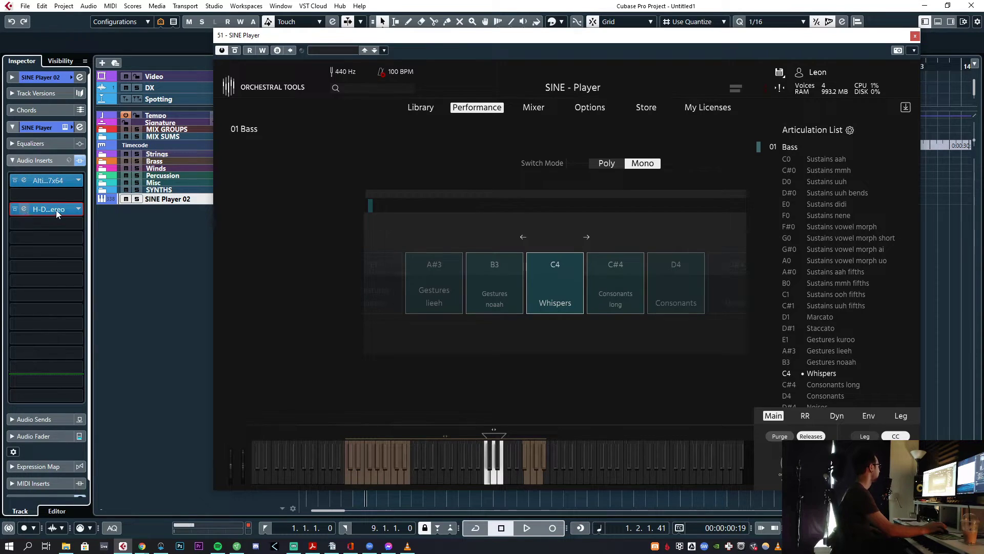
left_click(48, 209)
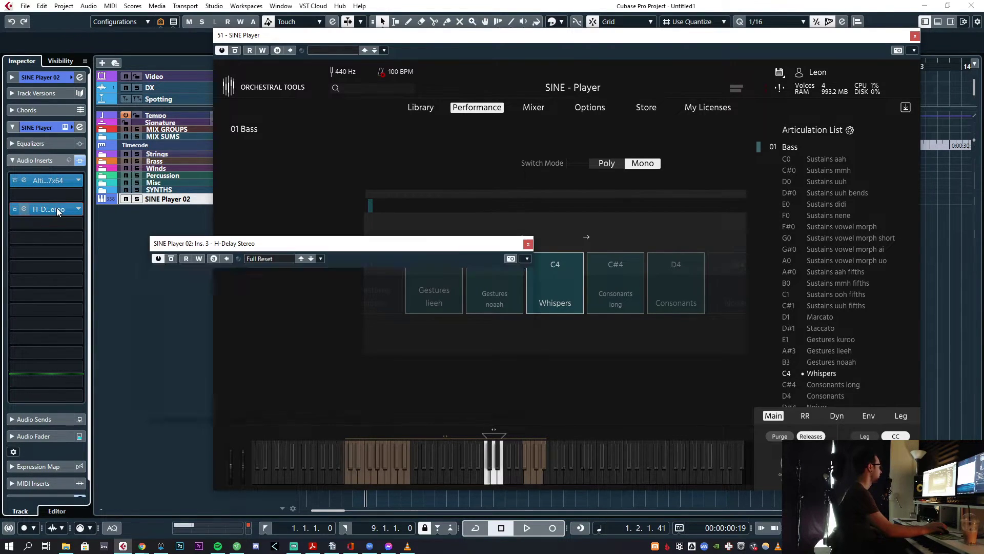
mouse_move(241, 383)
left_mouse_down()
mouse_move(240, 370)
mouse_move(244, 382)
left_mouse_up()
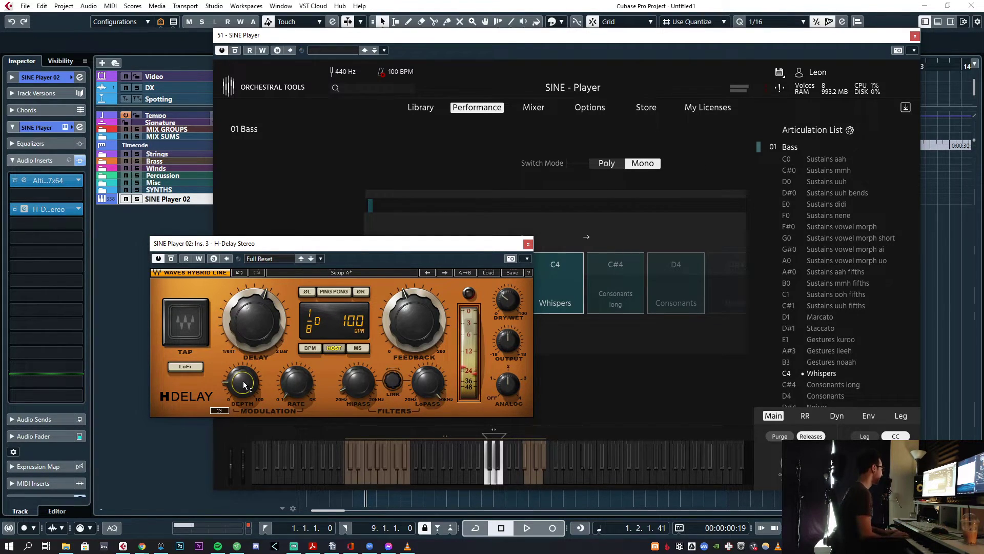
left_click_drag(243, 382, 244, 381)
left_click_drag(297, 383, 243, 390)
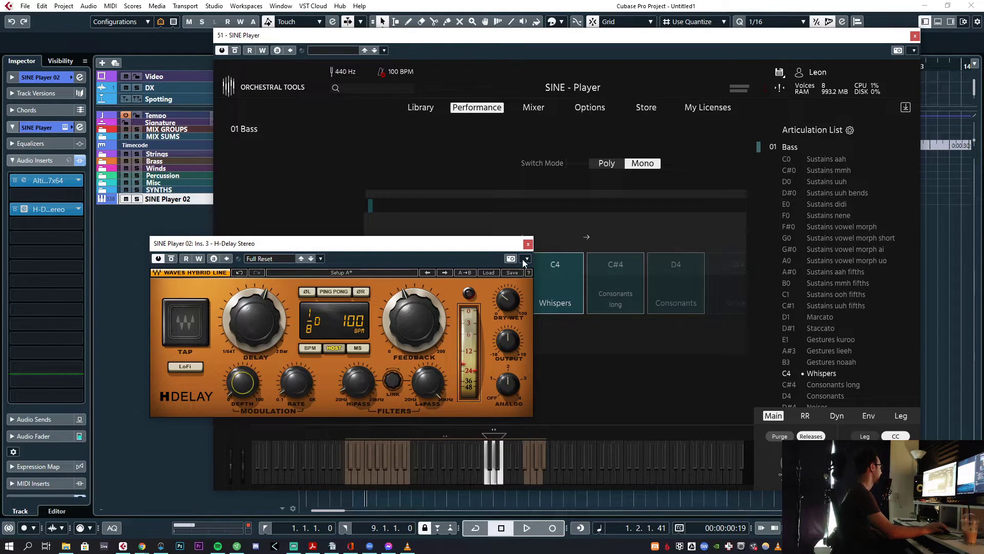
left_click(528, 244)
left_click(48, 76)
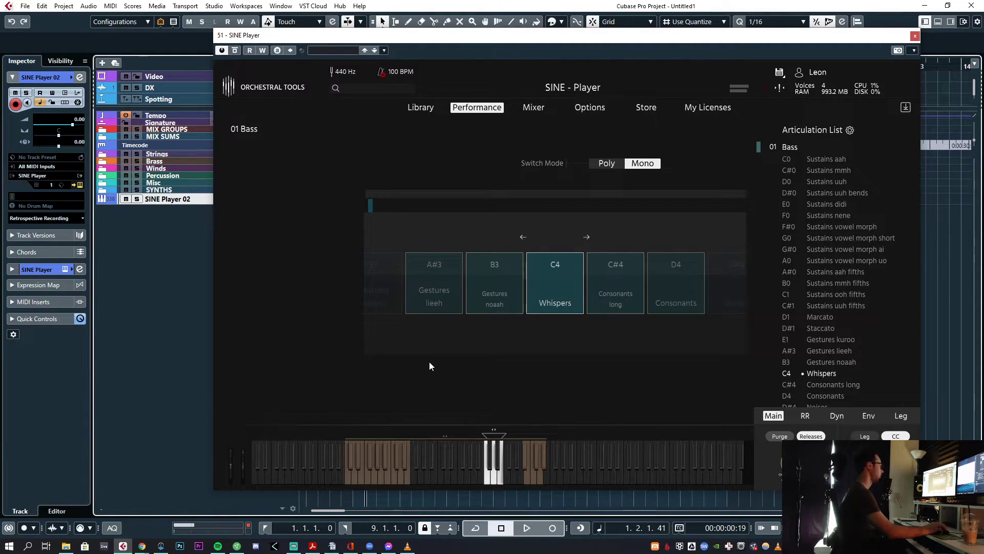
Try a low-mid cut of about 1.8 dB near 231 Hz in the SINE Player 02 channel EQ, and reset that band
left_click(80, 77)
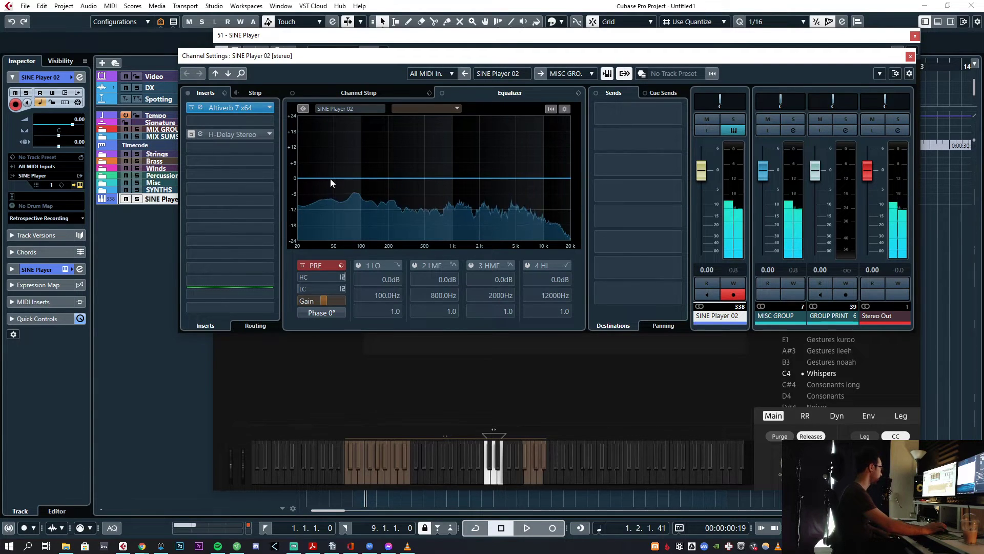
mouse_move(404, 179)
left_mouse_down()
mouse_move(335, 139)
mouse_move(361, 184)
mouse_move(394, 182)
left_mouse_up()
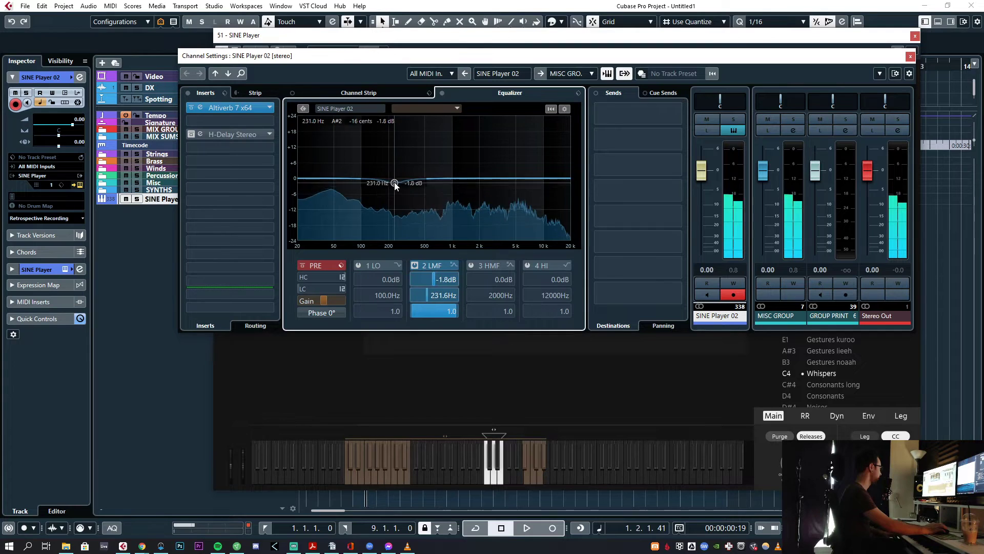
left_click(432, 280, "ctrl")
left_click(438, 296, "ctrl")
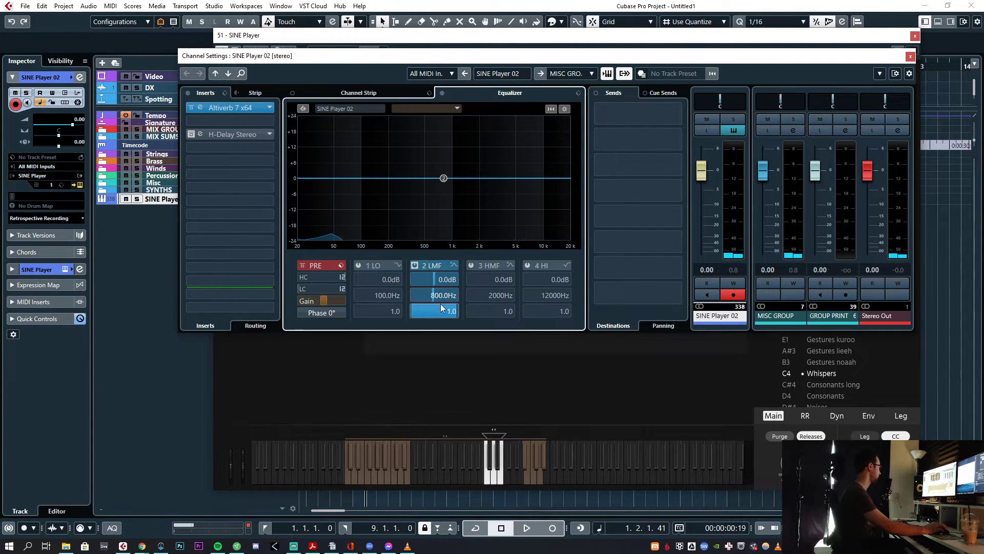
left_click(911, 56)
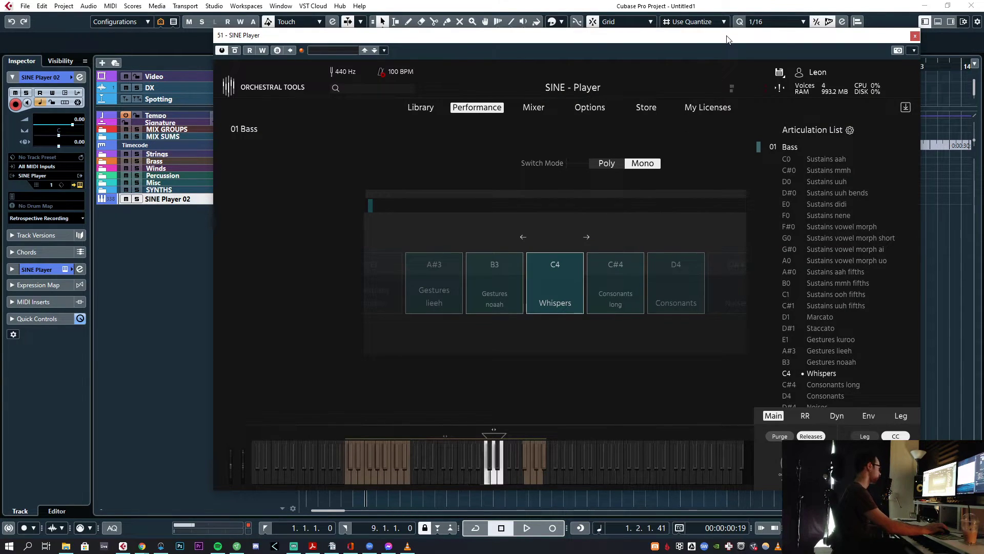
Audition the Consonants long and Consonants articulations of the Bass
scroll(855, 324, "down", 1)
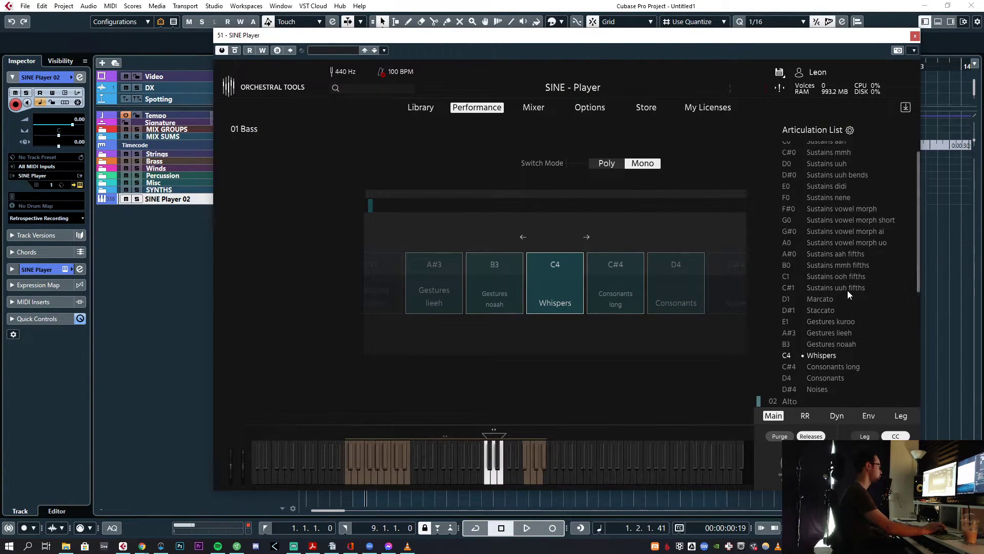
left_click(847, 367)
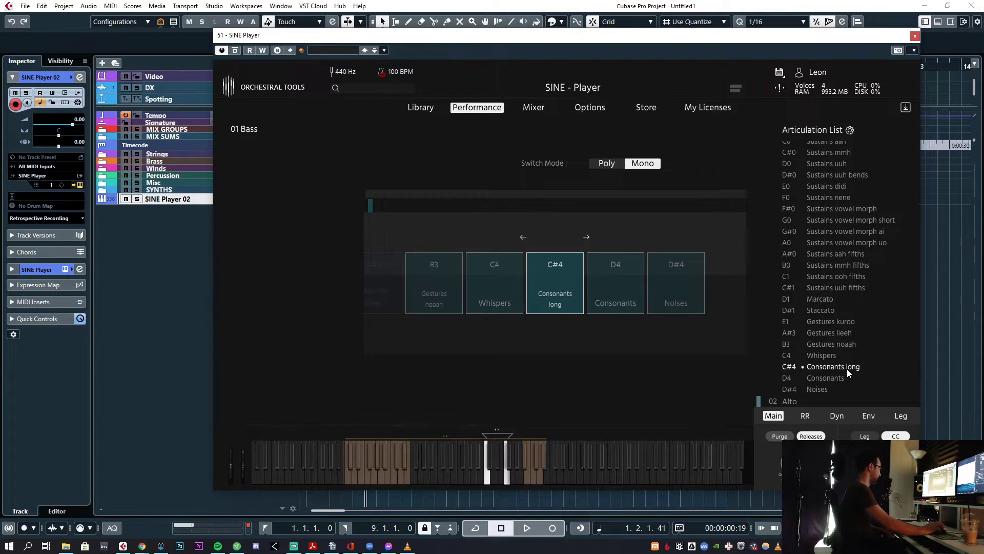
scroll(846, 368, "down", 3)
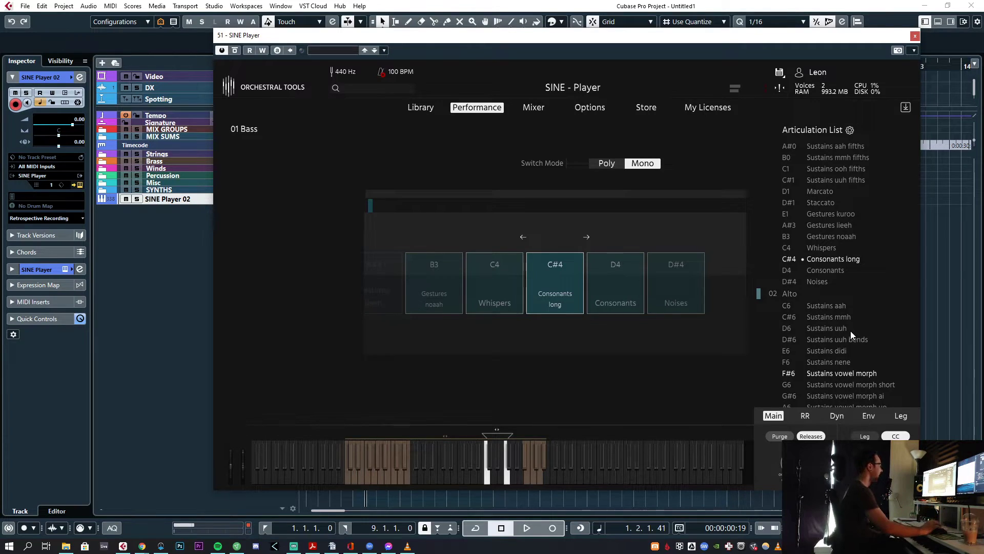
left_click(841, 270)
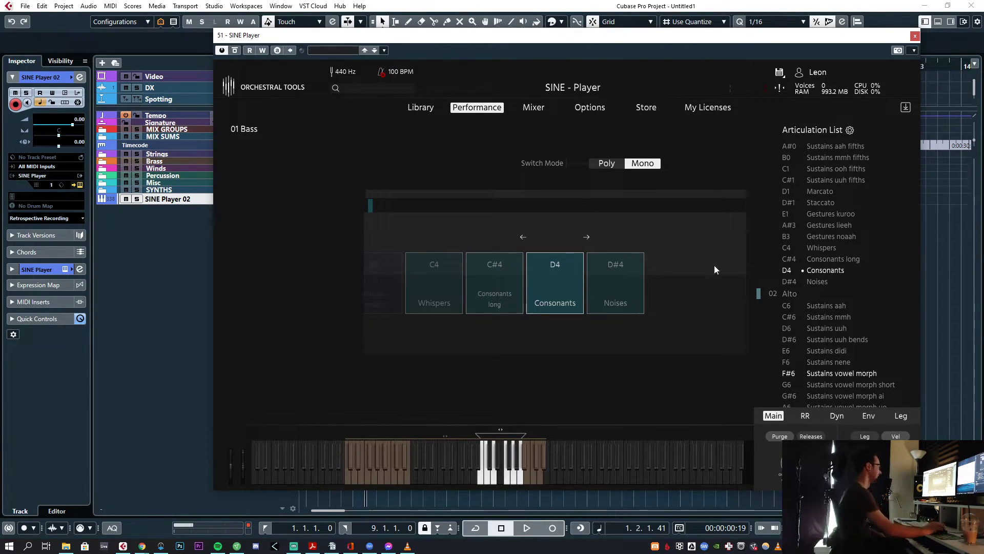
Bypass the audio inserts of the SINE Player channel, and return to the main track settings
left_click(72, 269)
left_click(83, 162)
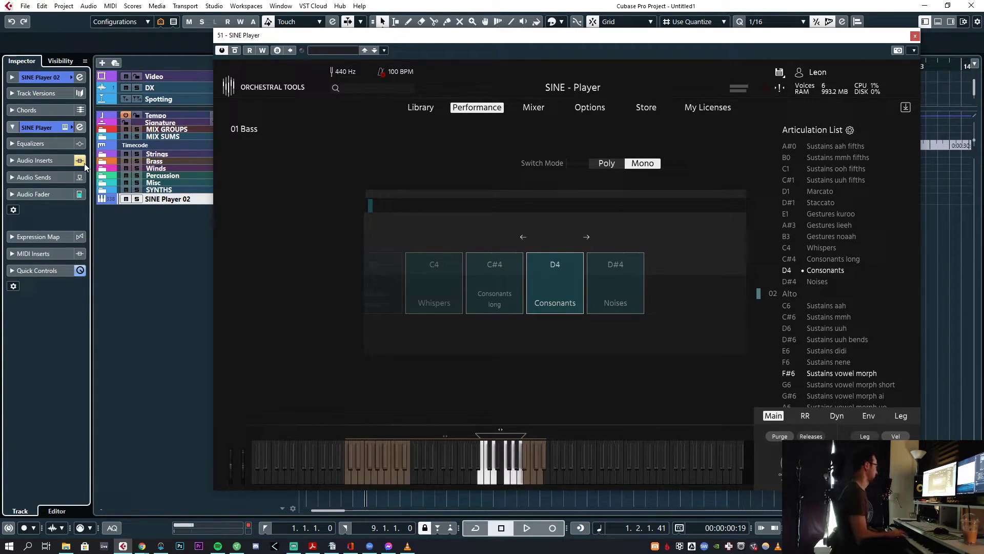
left_click(42, 78)
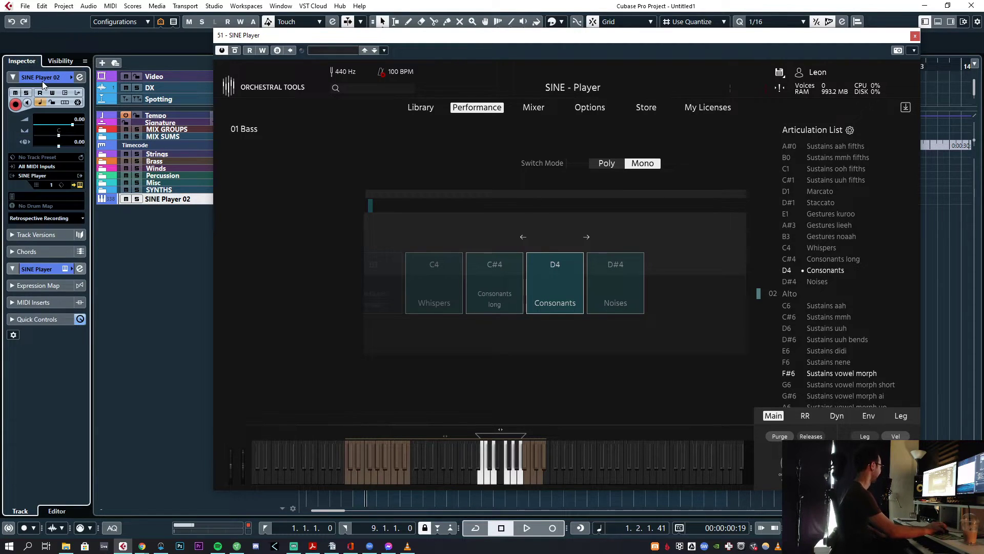
Audition the Noises articulation of the Bass, and clear the whole articulation list
left_click(812, 282)
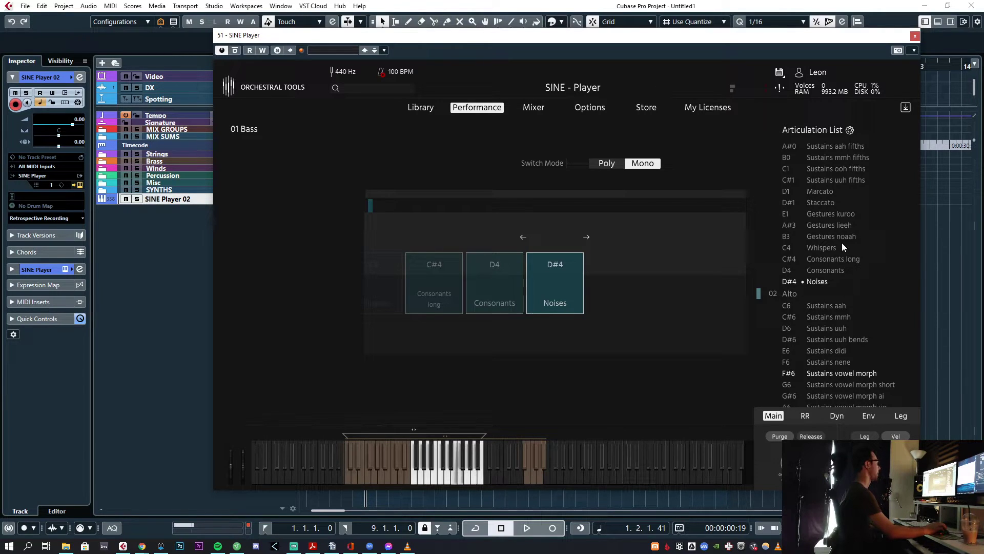
scroll(842, 242, "up", 4)
scroll(862, 195, "down", 6)
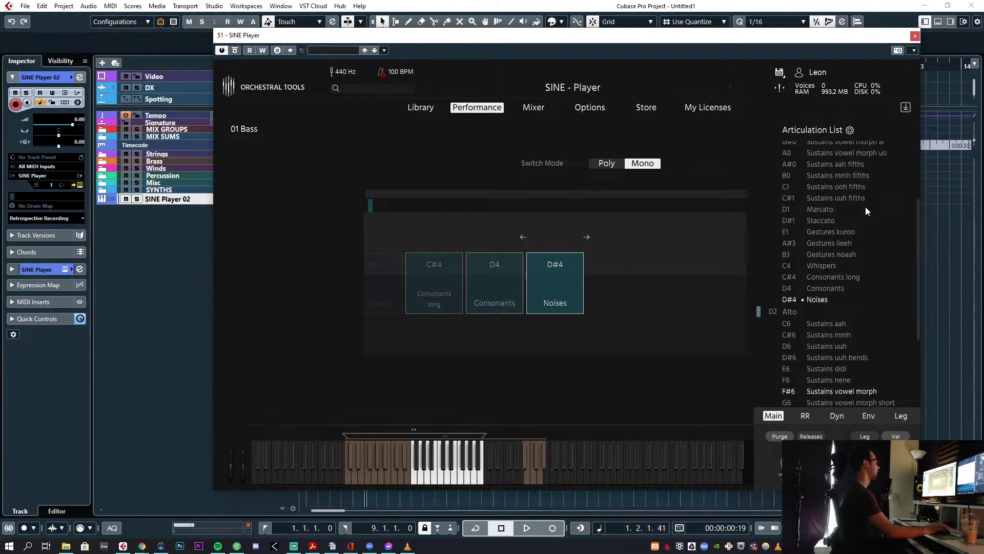
scroll(871, 184, "up", 6)
left_click(851, 131)
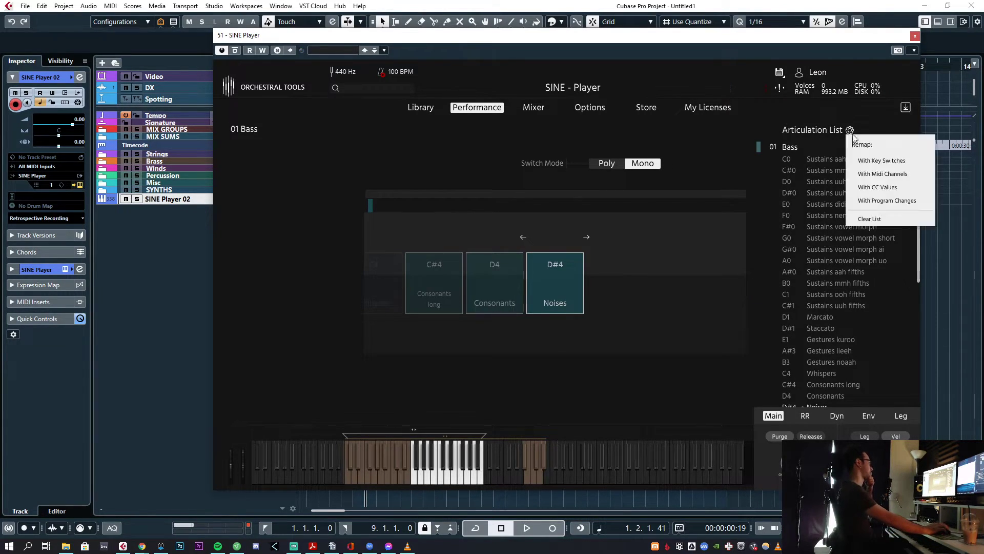
left_click(897, 218)
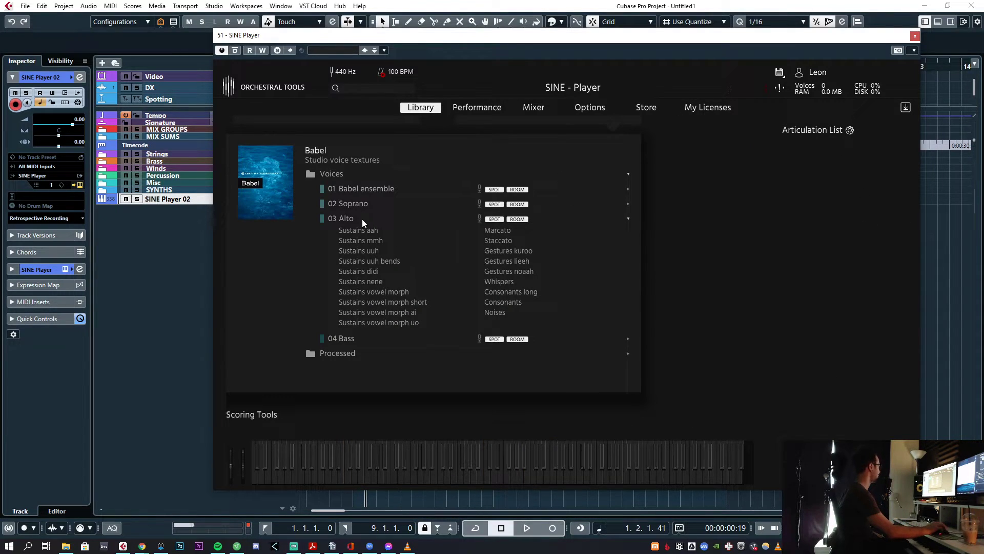
Collapse the Alto entry and the Voices folder of the Babel library, and expand its Processed folder
left_click(357, 219)
left_click(358, 230)
left_click(353, 232)
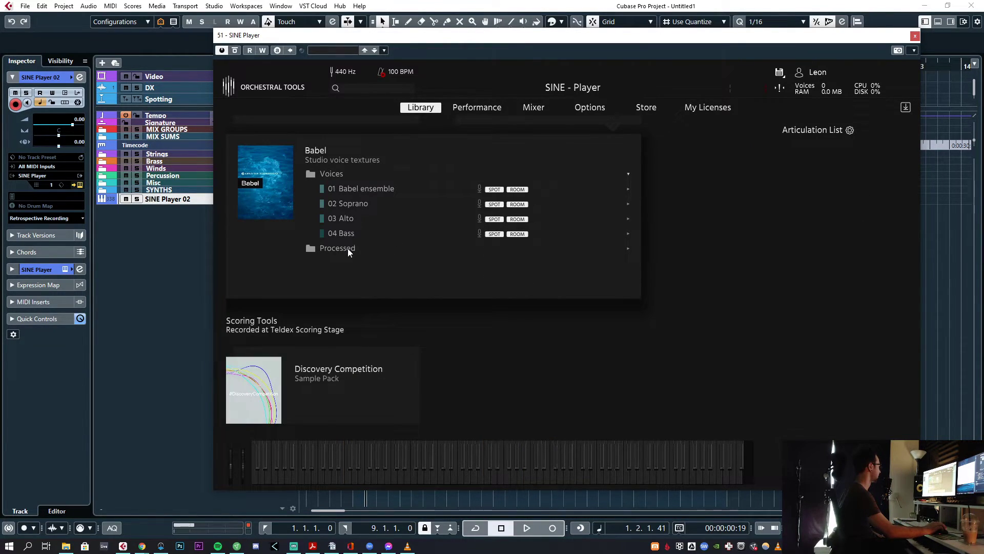
left_click(348, 248)
left_click(343, 174)
Look through the patches in the Pads, Drones and Textures folders, and leave Pads expanded
left_click(355, 203)
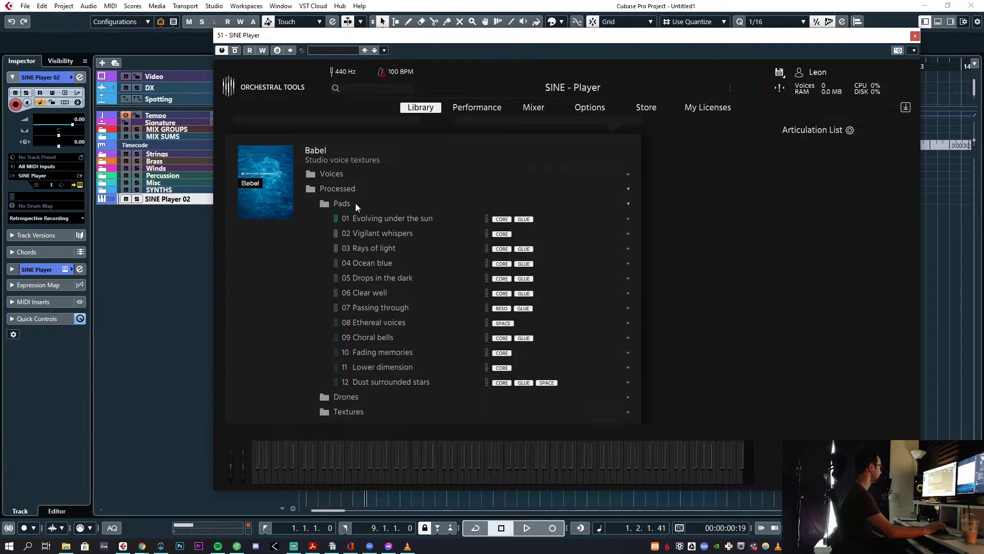
left_click(349, 204)
left_click(351, 220)
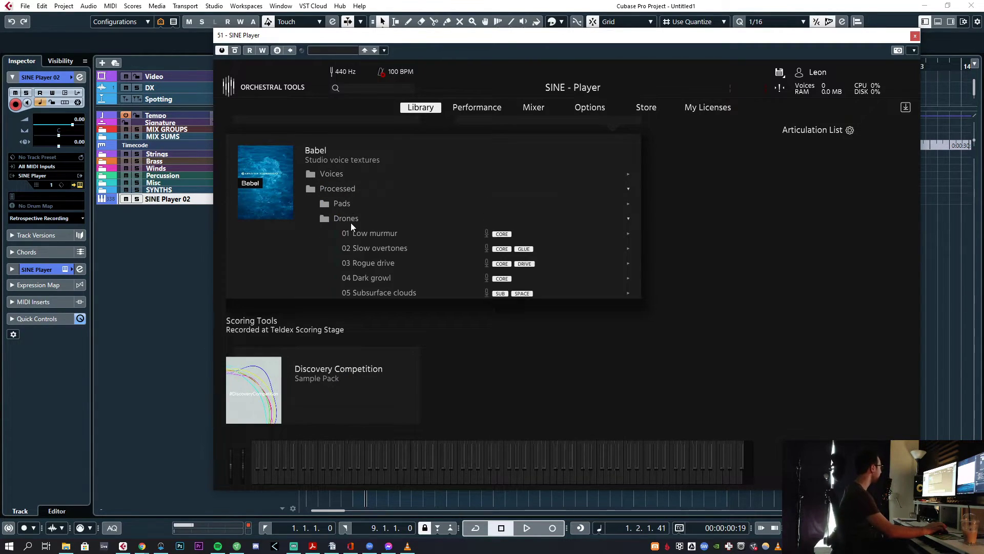
left_click(349, 221)
left_click(359, 234)
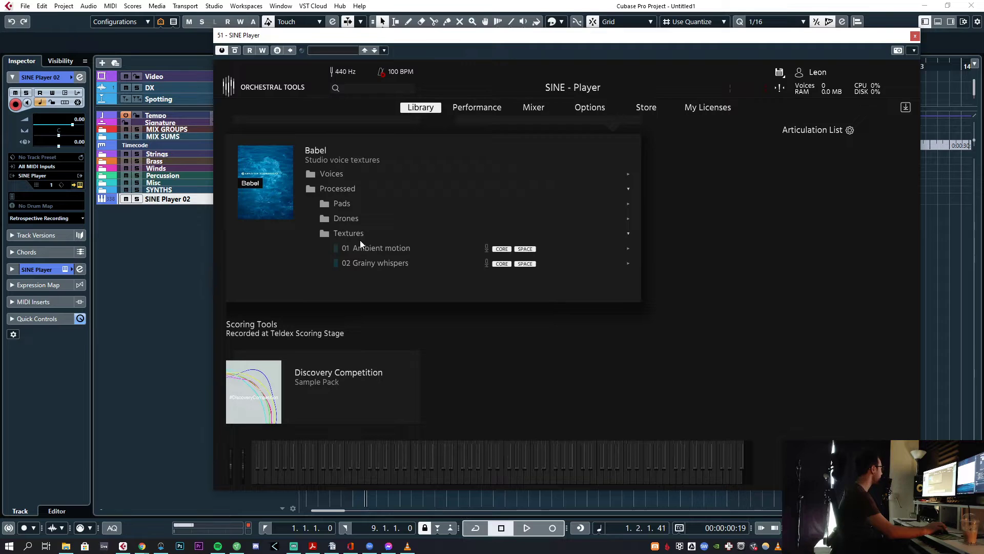
left_click(361, 235)
left_click(352, 204)
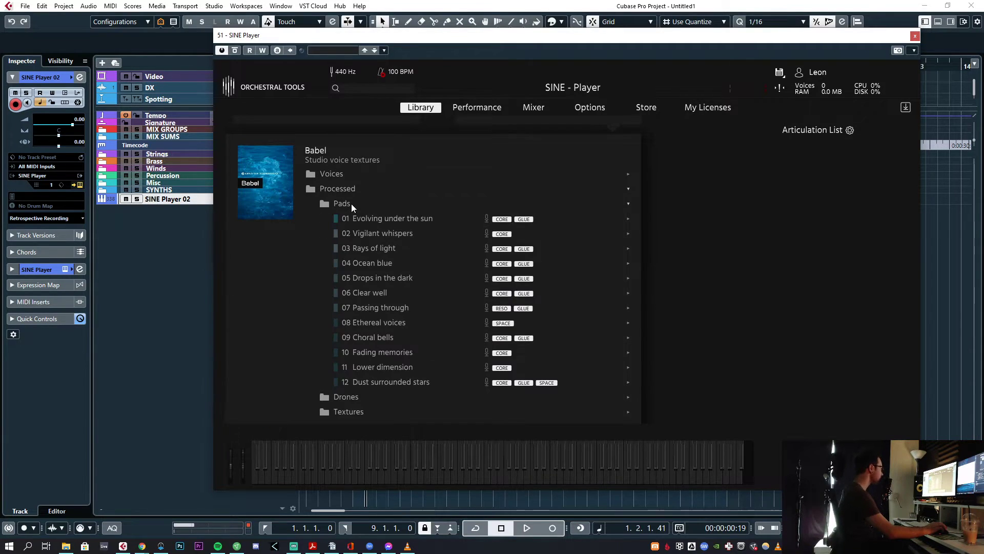
Load the processed pad Ethereal voices for an audition, and remove it from the articulation list
double_click(388, 322)
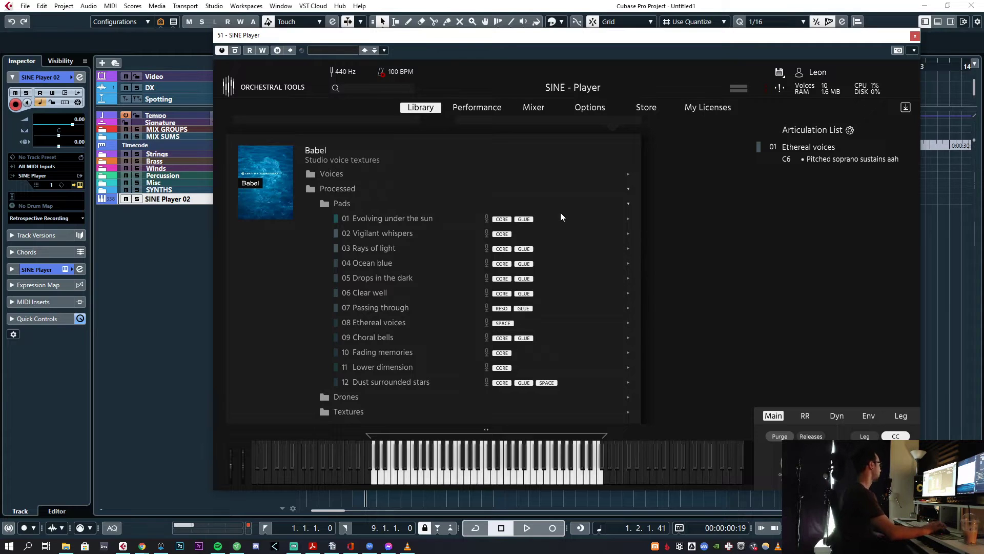
right_click(814, 151)
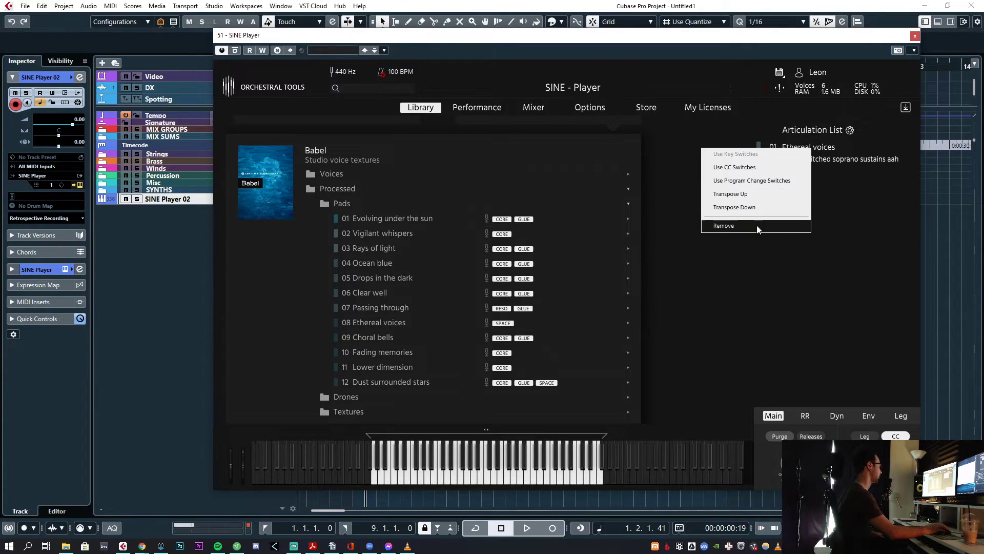
left_click(784, 226)
Load the Vigilant whispers pad for an audition, remove it from the articulation list and collapse the Pads folder
double_click(391, 234)
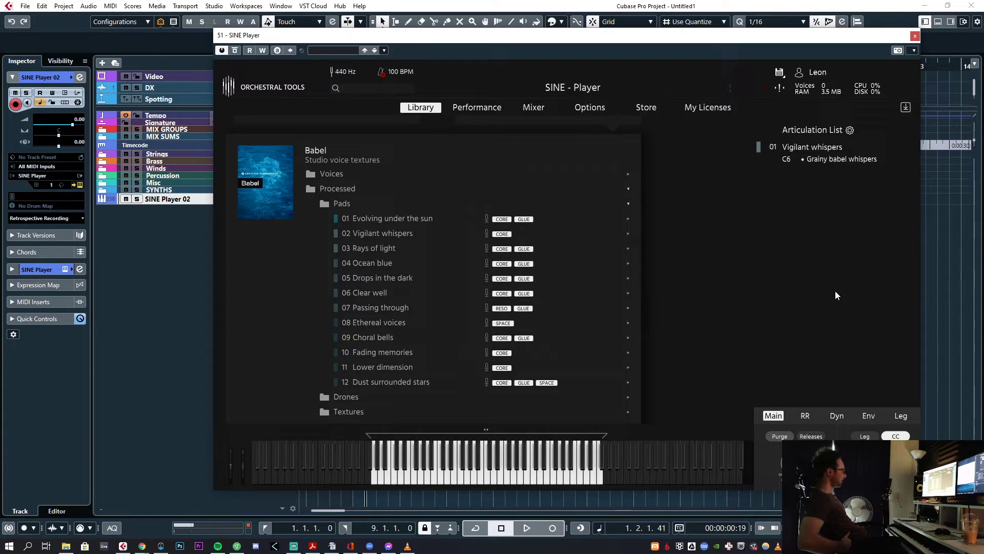
right_click(819, 147)
left_click(750, 220)
left_click(354, 204)
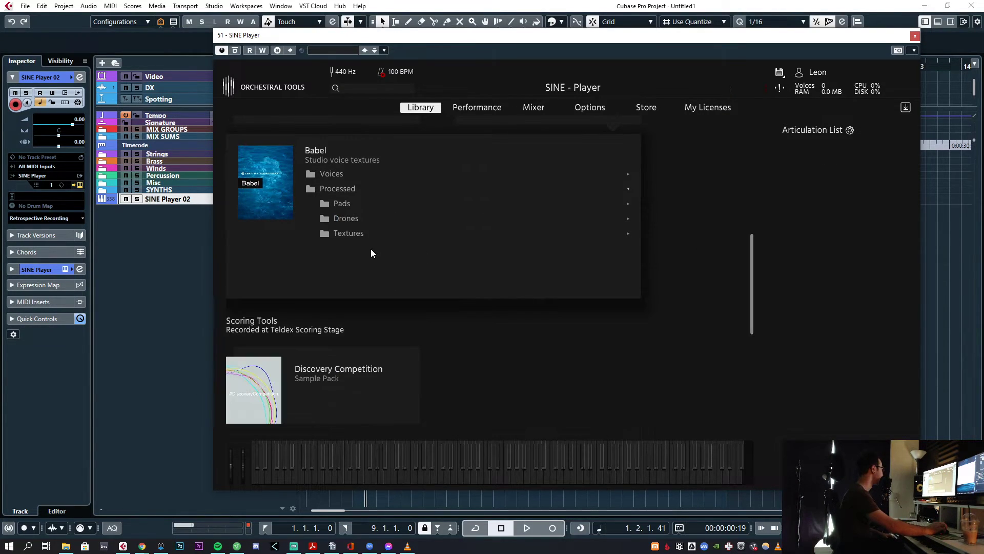
Load the Growling grain drone and compare its SPACE and DRIVE mixer channels by soloing them, leaving both unsoloed
left_click(369, 220)
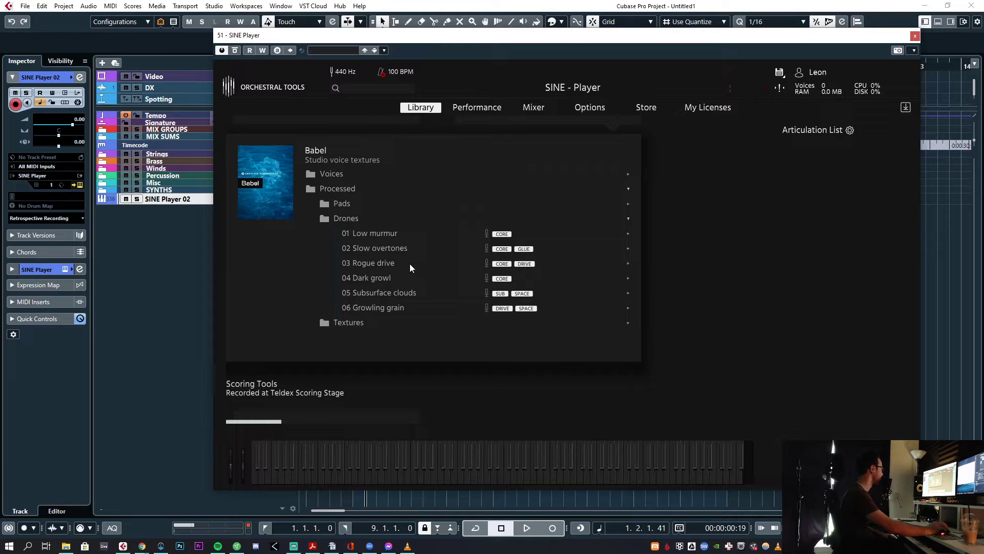
double_click(398, 309)
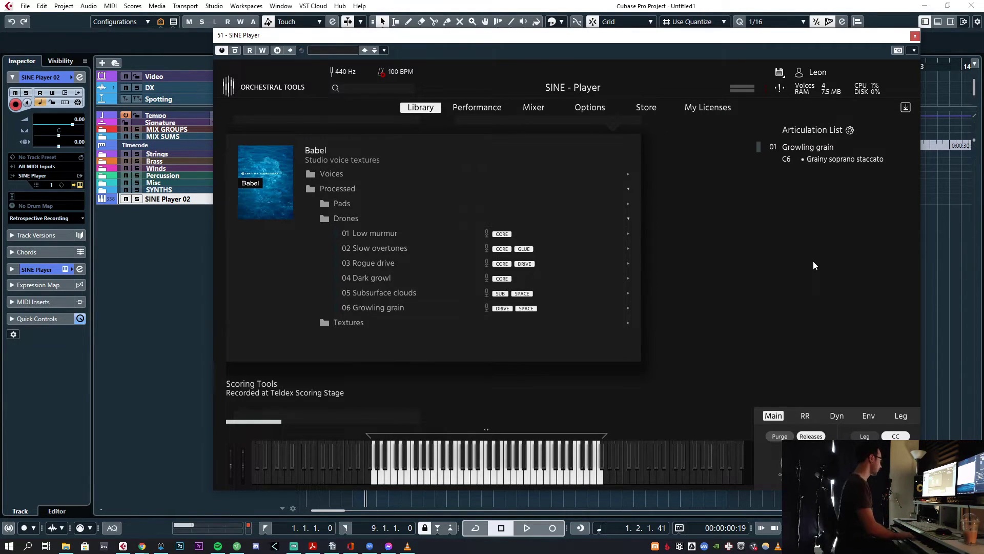
left_click(539, 107)
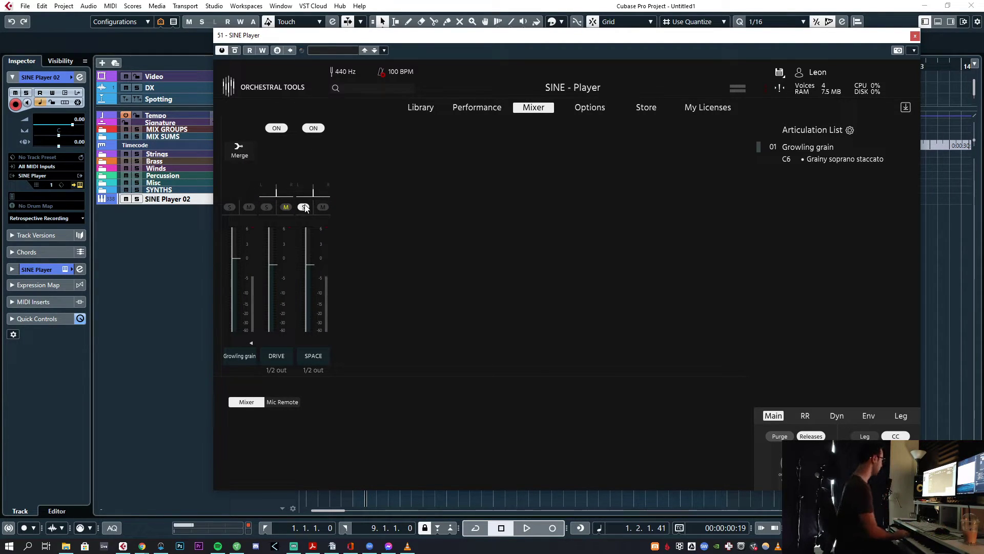
left_click(267, 207)
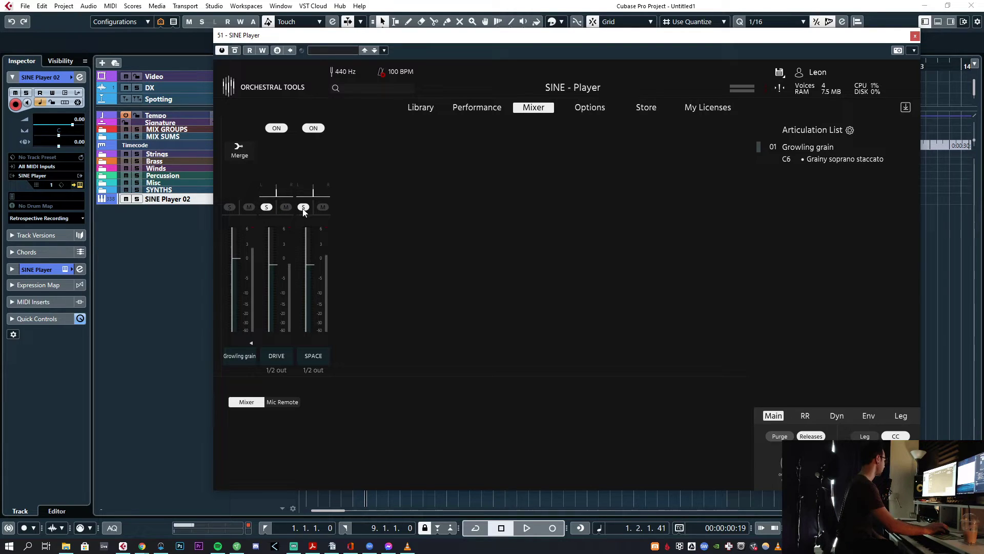
left_click(304, 207)
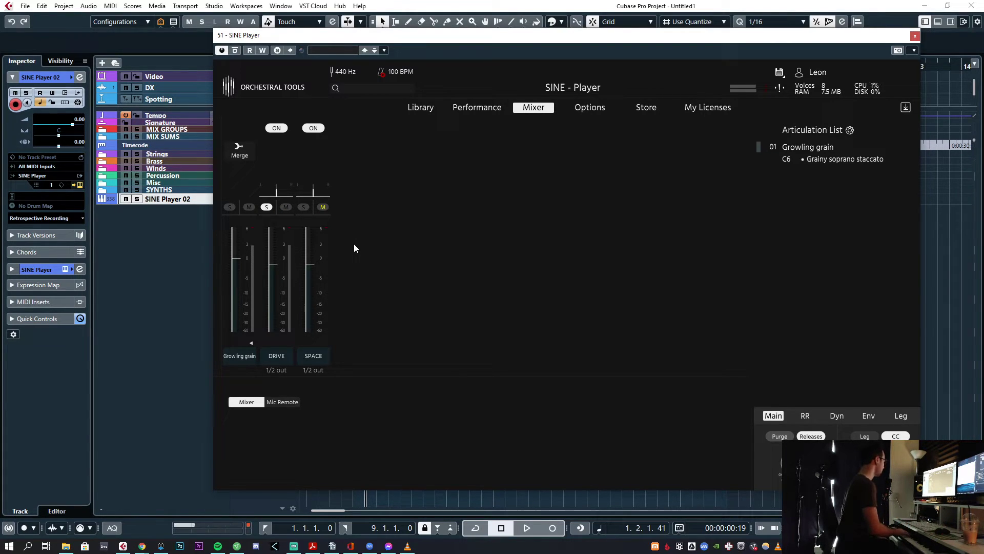
left_click(267, 207)
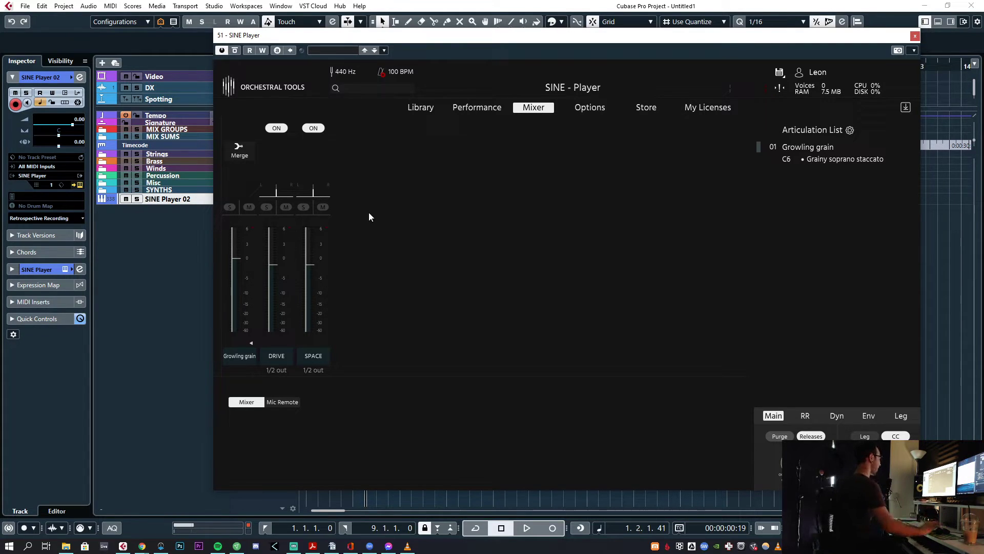
Check the performance view of Growling grain, return to the library and remove the patch from the articulation list
left_click(464, 108)
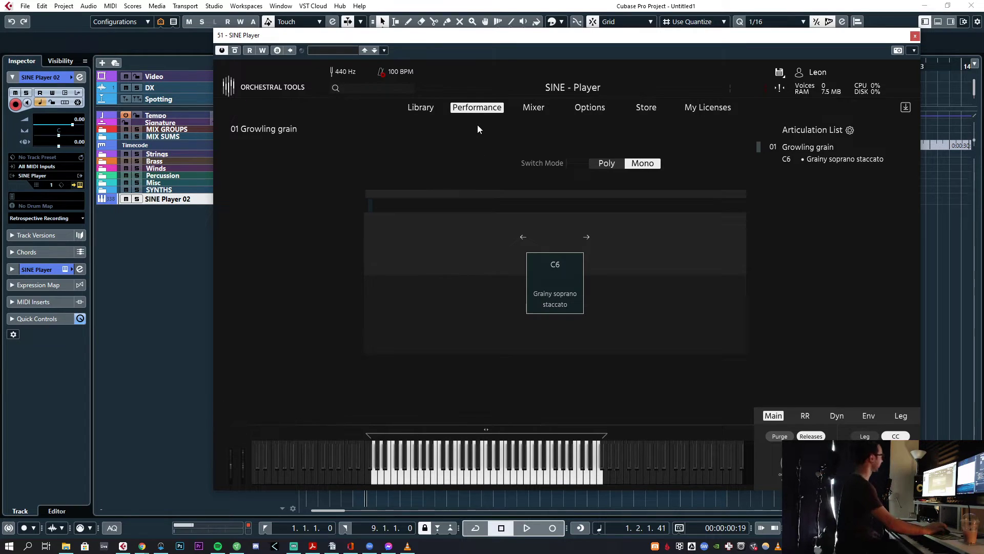
left_click(434, 105)
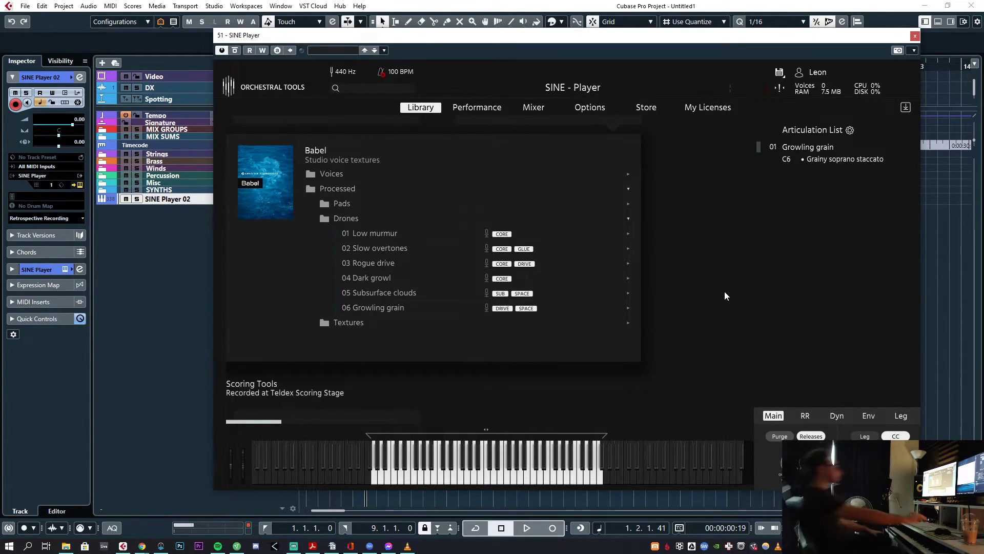
right_click(824, 147)
left_click(764, 221)
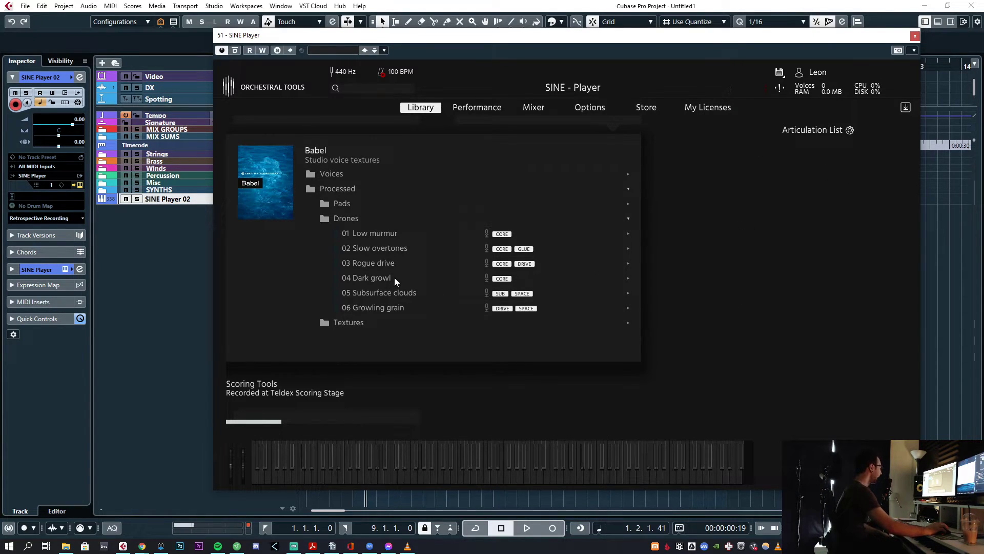
Audition the Rogue drive drone with about 7.1 dB of pre gain on the track's channel, and remove it from the articulation list
double_click(399, 262)
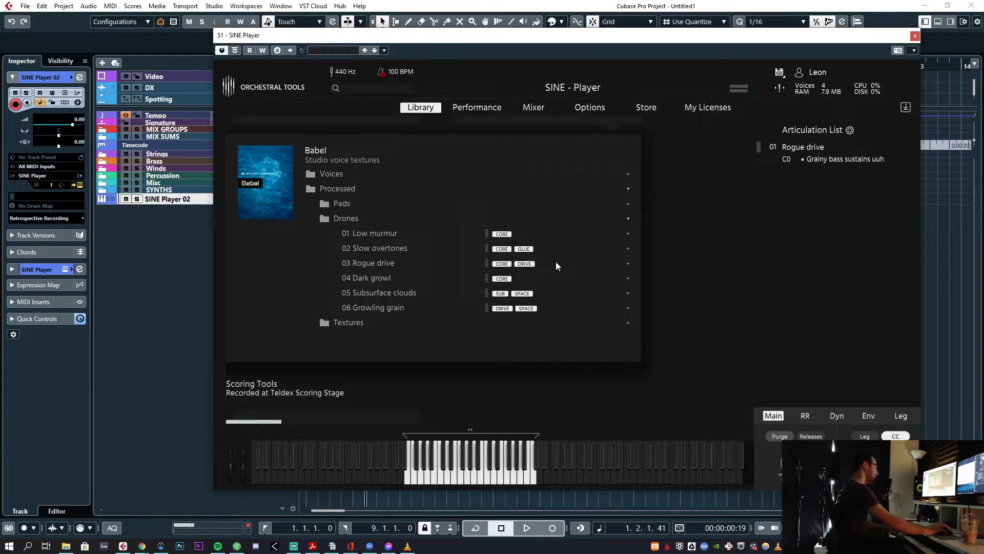
left_click(79, 77)
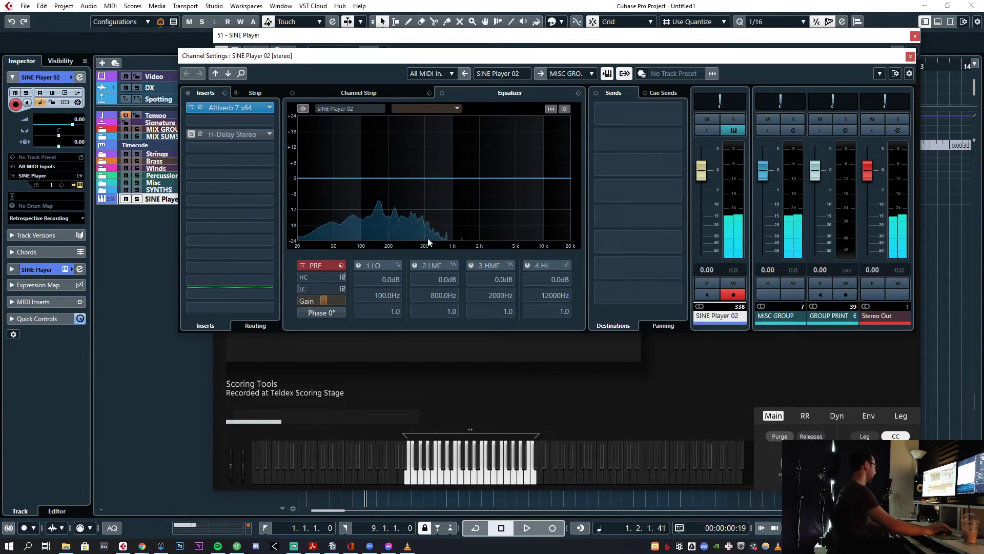
left_click(314, 303, "ctrl")
left_click(911, 57)
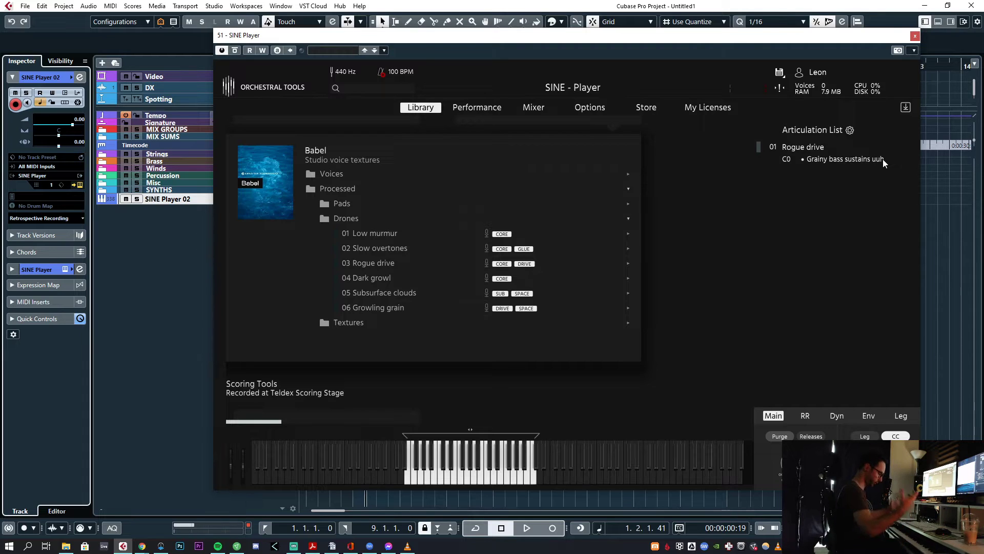
right_click(825, 149)
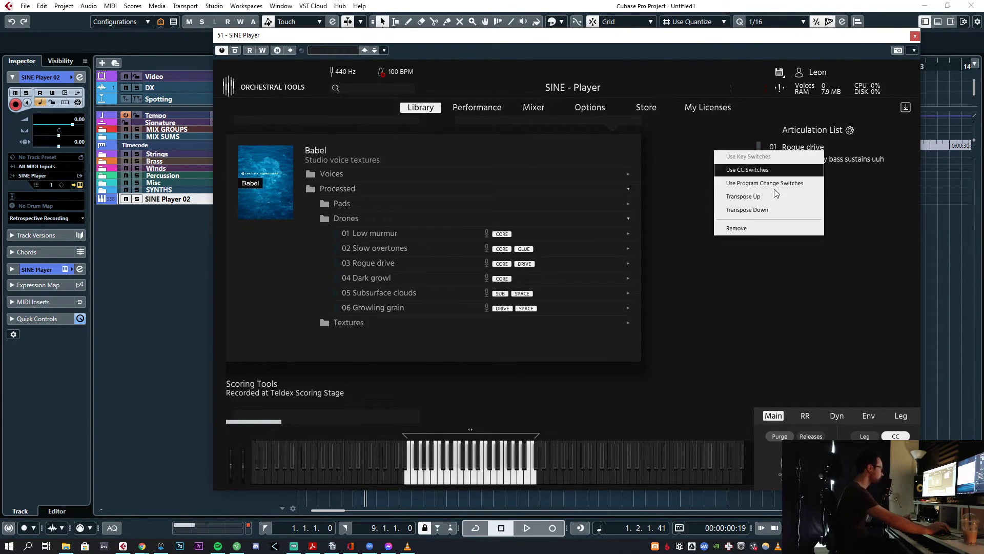
left_click(758, 228)
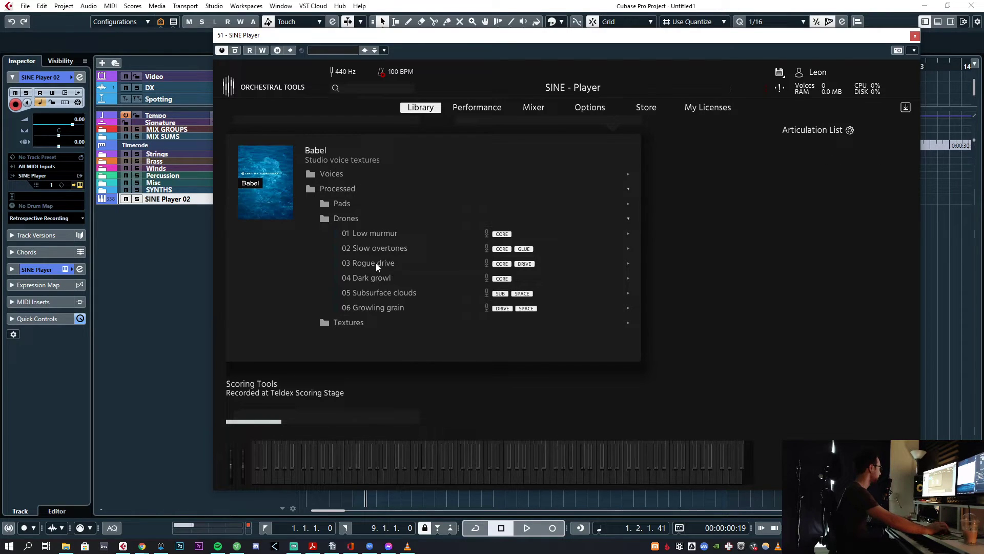
Load the Subsurface clouds drone for an audition, and remove it from the articulation list
double_click(375, 291)
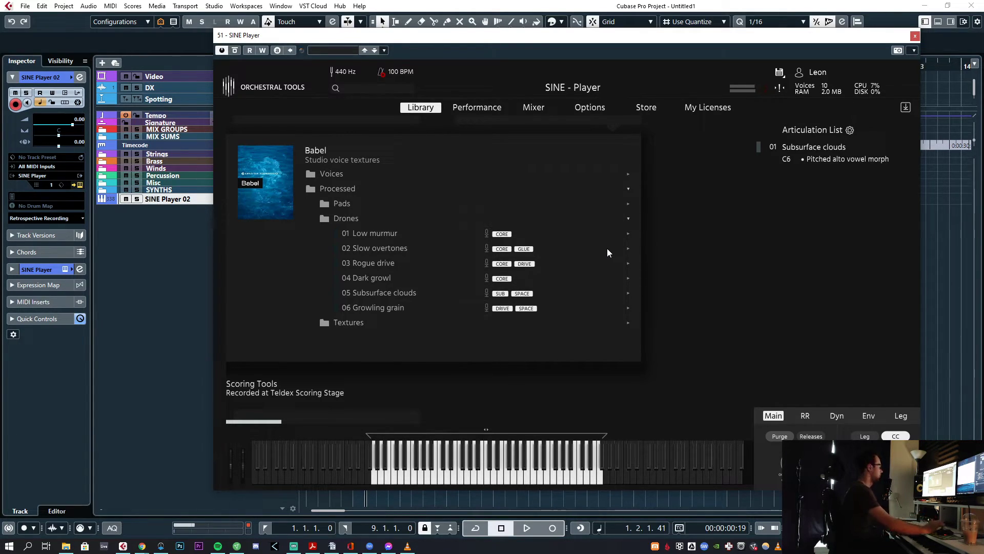
right_click(793, 147)
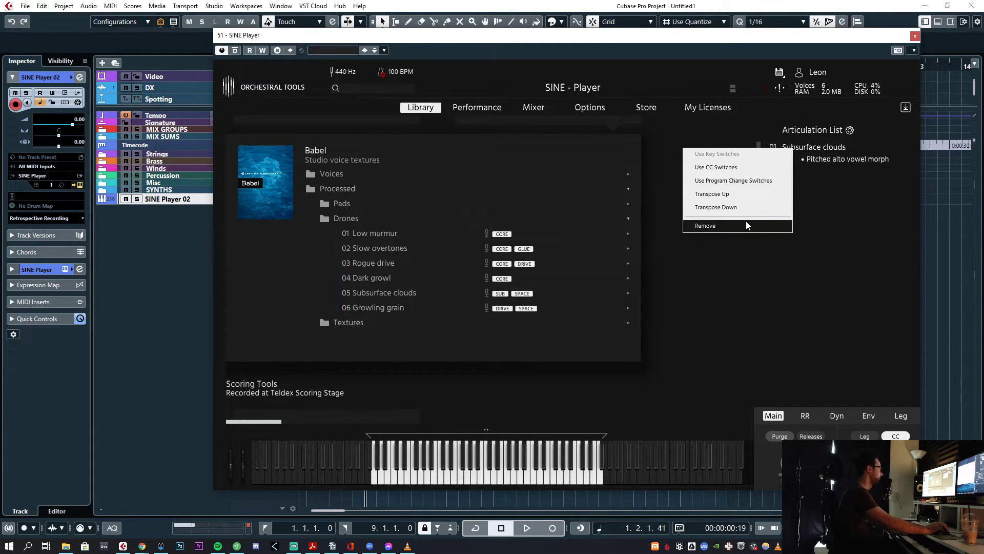
left_click(746, 220)
Switch from the Drones folder to the Textures folder and load the Ambient motion patch
left_click(348, 219)
left_click(353, 233)
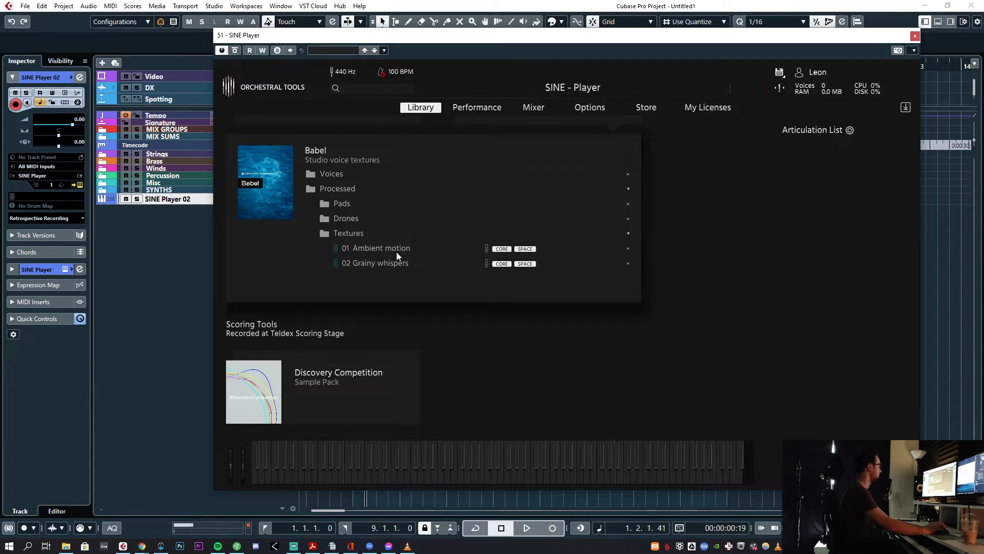
double_click(376, 249)
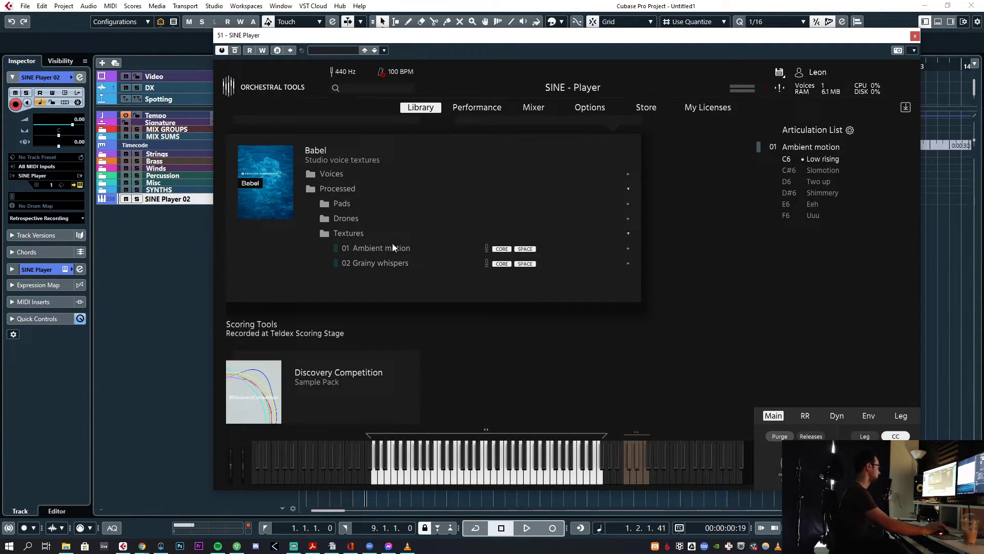
left_click(358, 206)
left_click(354, 205)
left_click(359, 218)
double_click(371, 263)
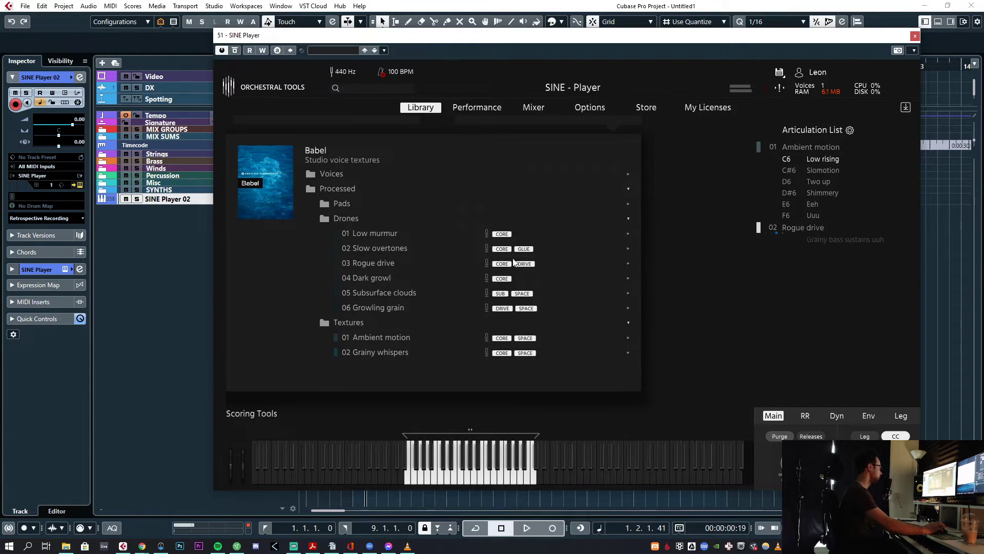
right_click(823, 242)
left_click(750, 311)
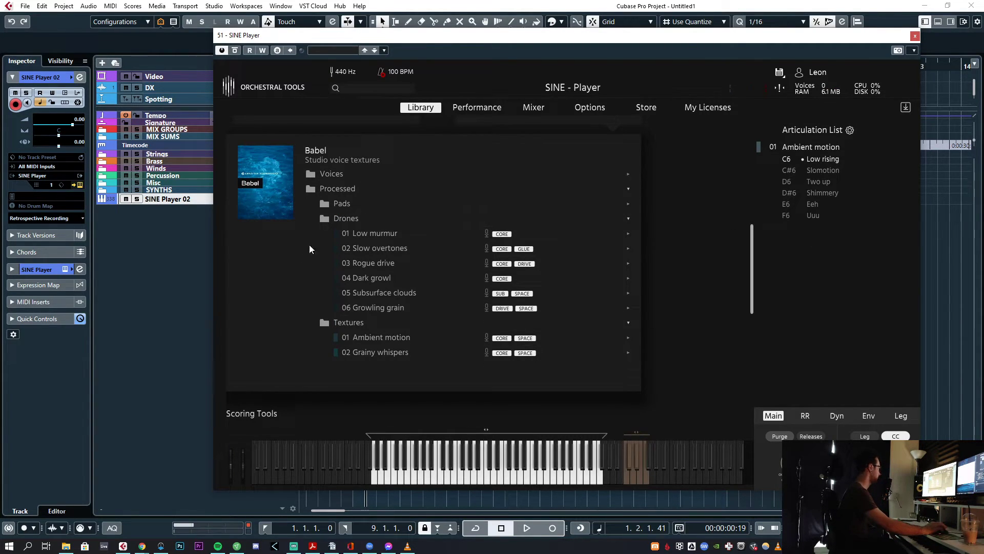
left_click(343, 220)
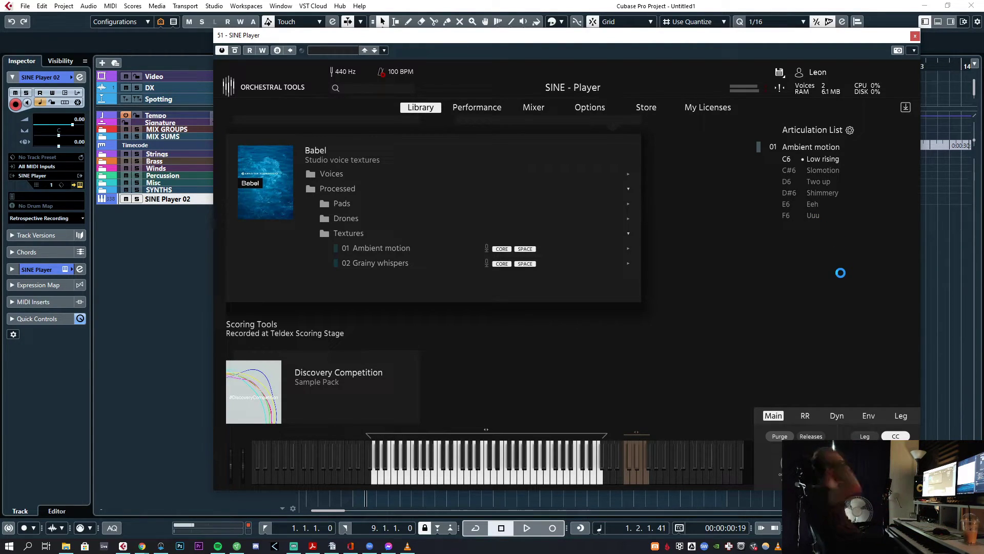
Audition the Slomotion and Two up articulations of Ambient motion, and set the track channel's pre gain to 2.0 dB
left_click(825, 172)
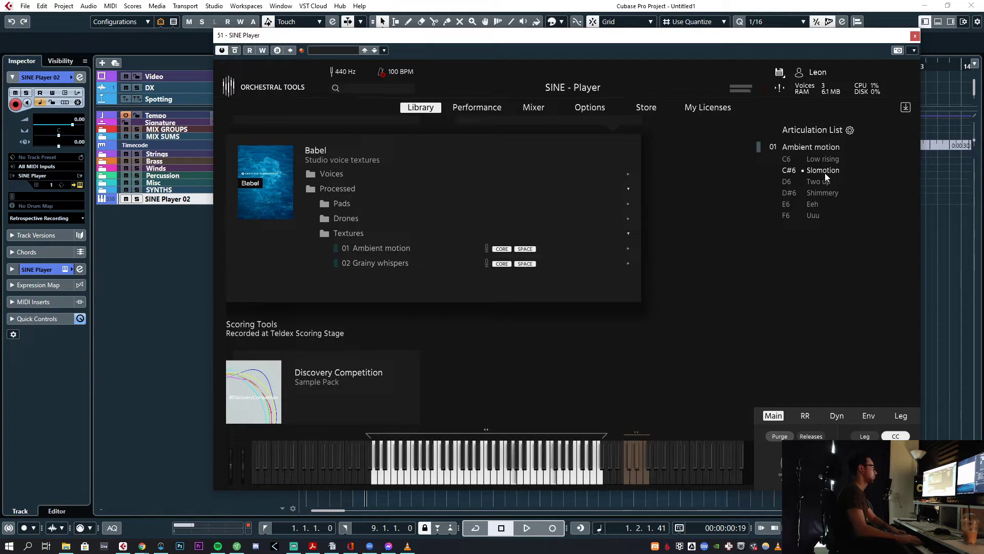
left_click(822, 184)
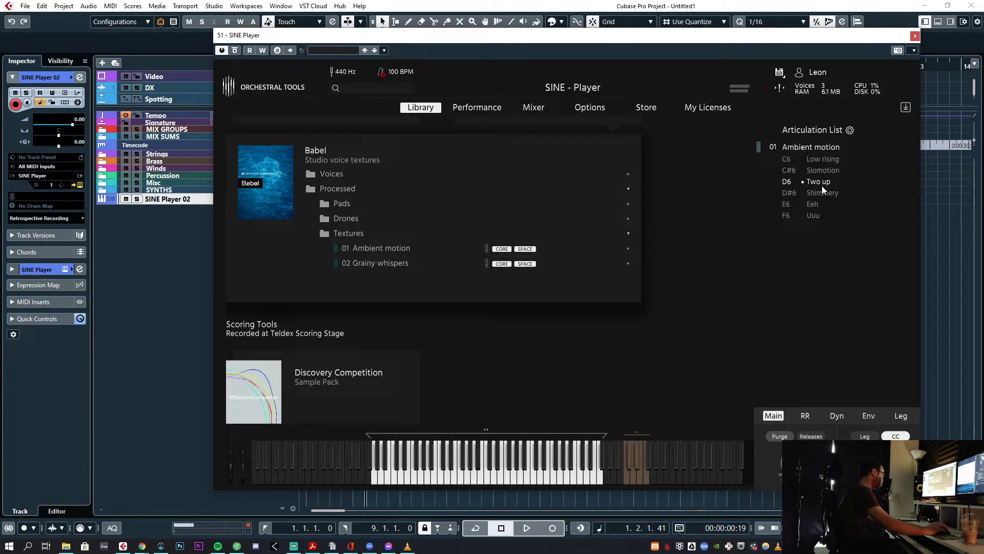
left_click(79, 77)
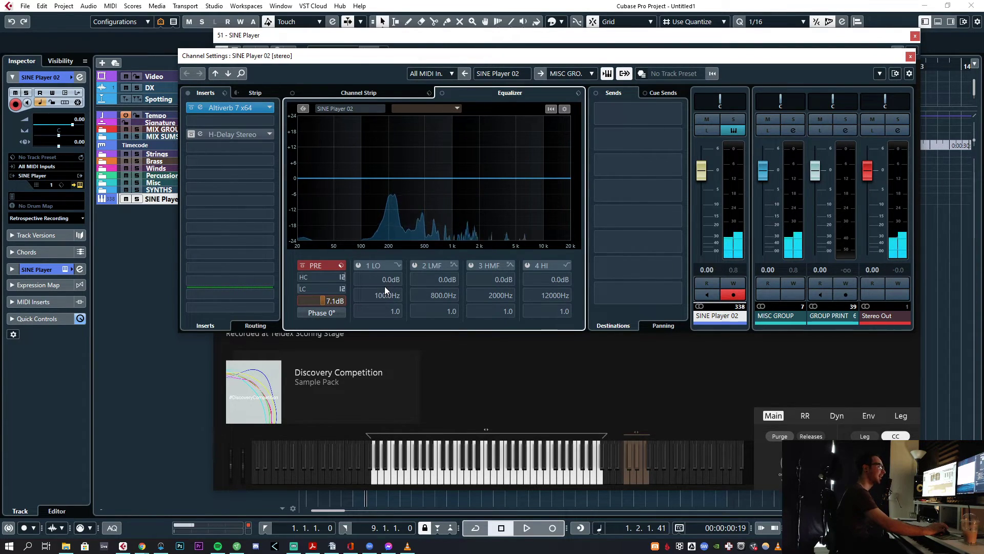
mouse_move(324, 303)
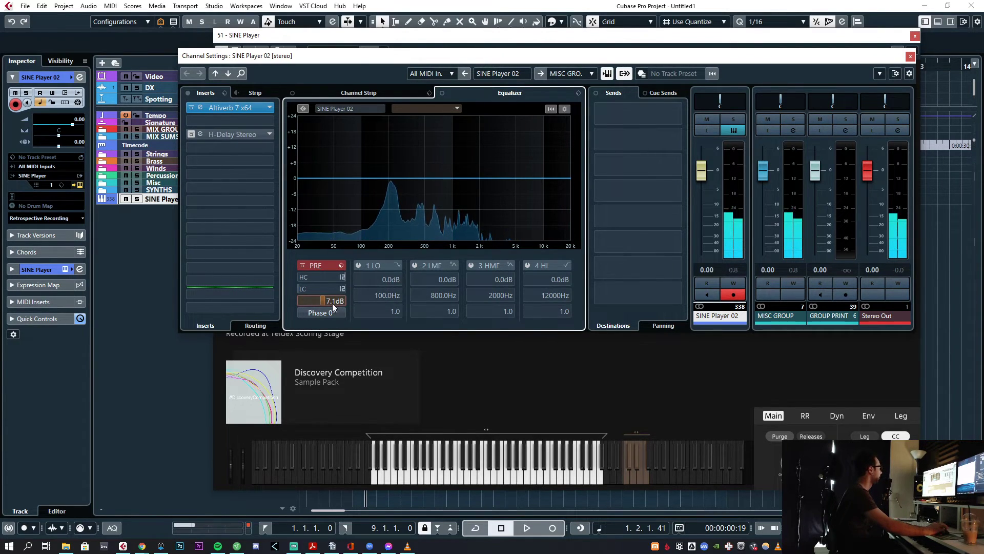
left_click_drag(331, 304, 328, 304)
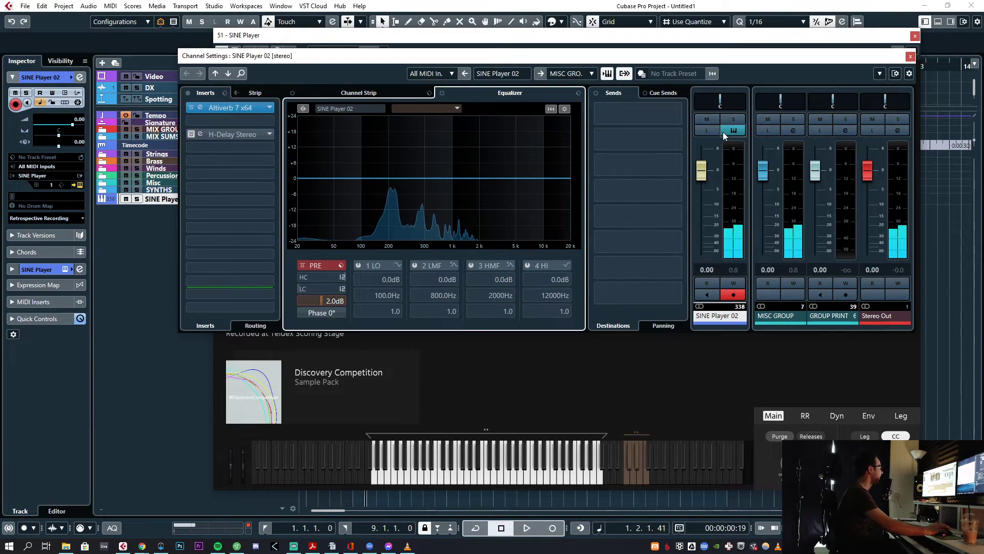
left_click(911, 56)
Show the performance view of Ambient motion and audition its Shimmery, Eeh and Uuu articulations in turn
left_click(480, 107)
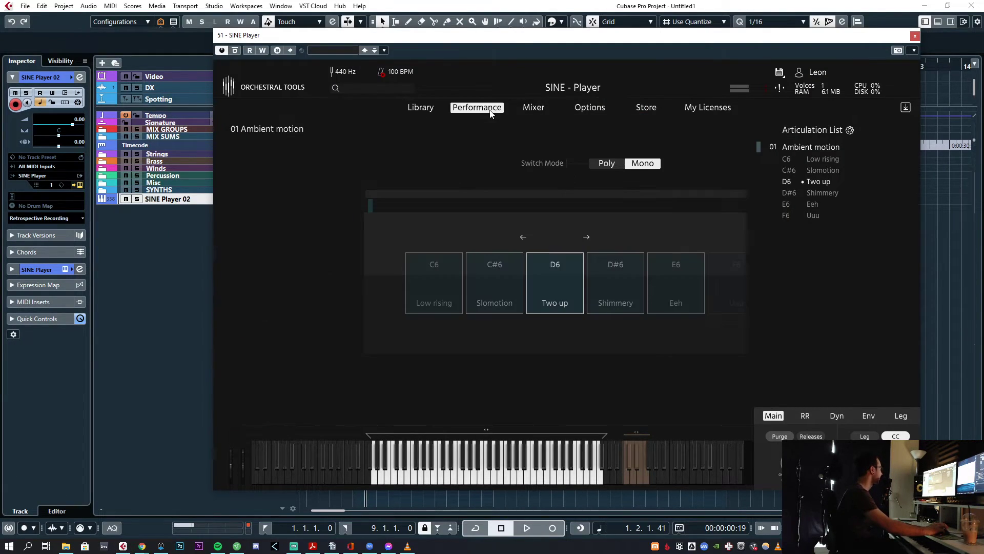
left_click(815, 193)
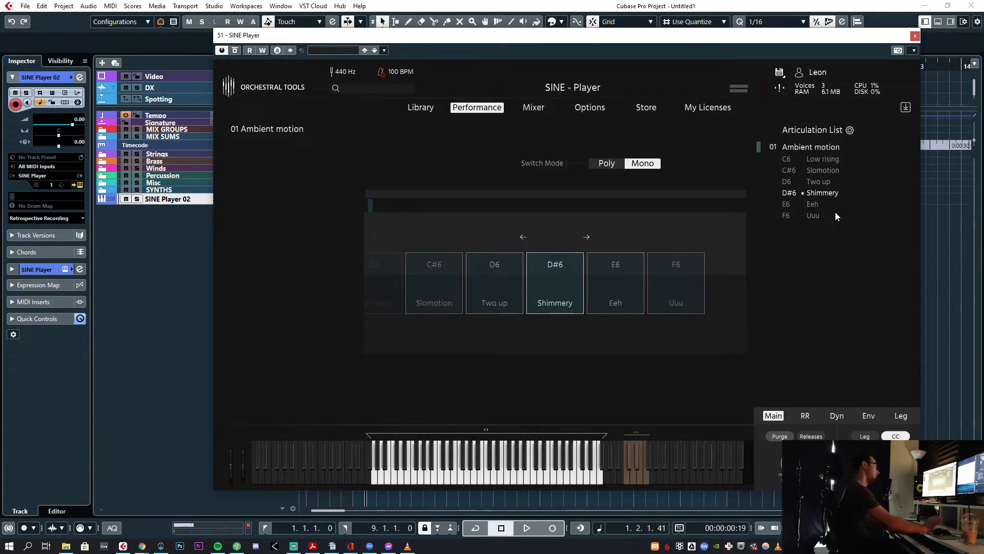
left_click(820, 206)
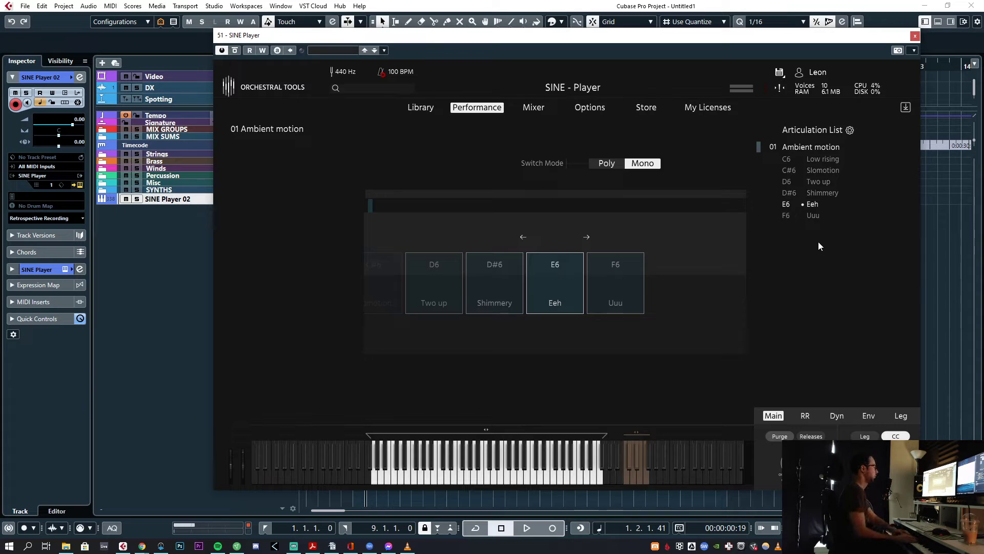
left_click(813, 216)
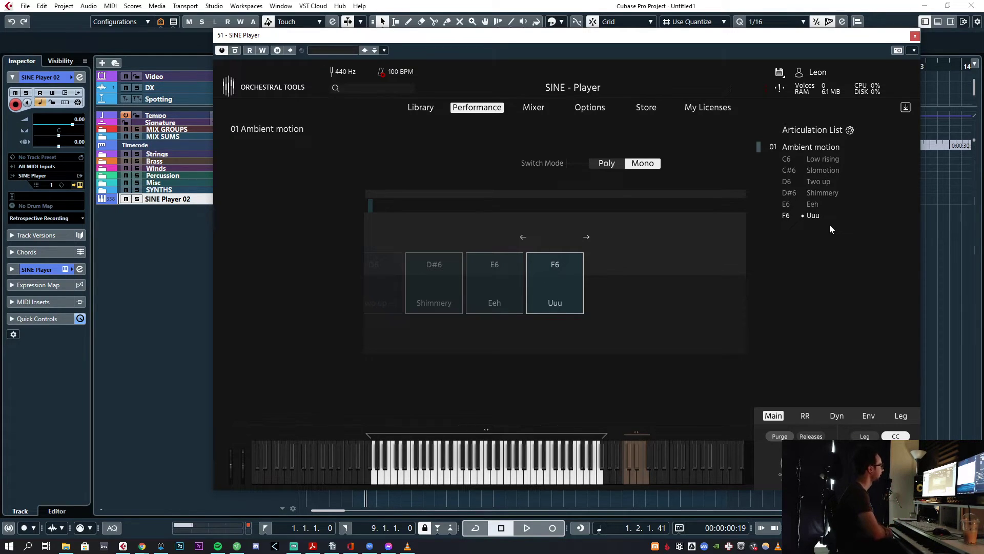
Return to the library, collapse the Textures folder and remove Ambient motion from the articulation list
left_click(418, 109)
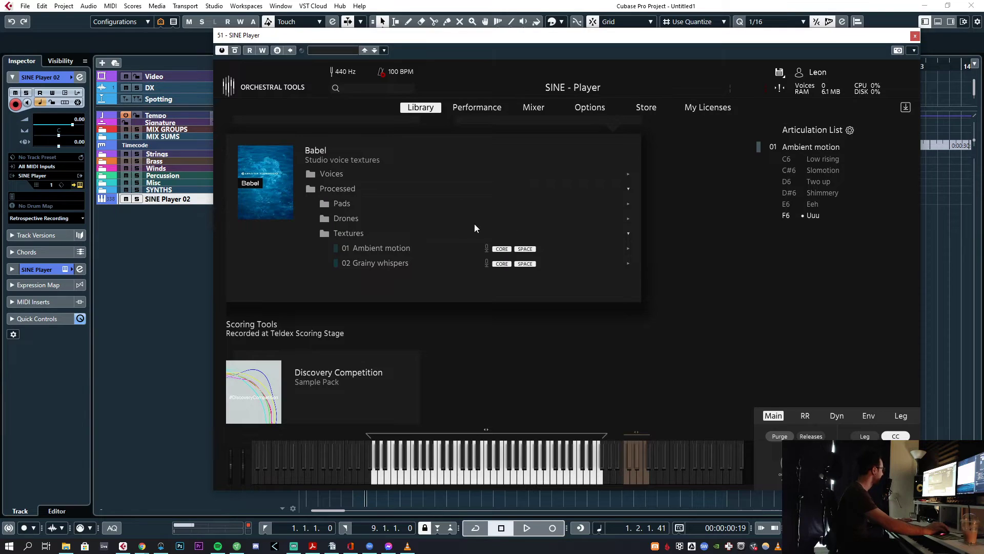
left_click(386, 236)
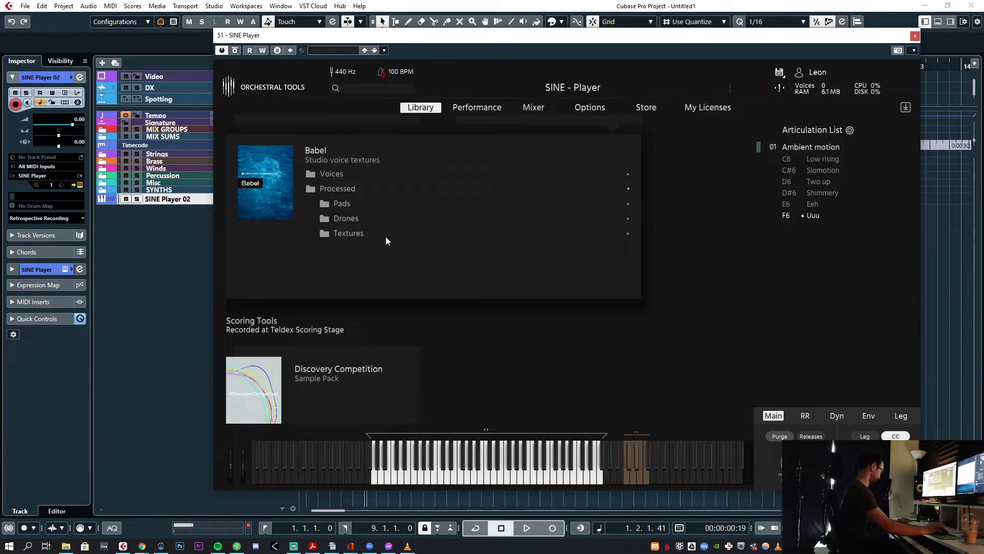
right_click(811, 148)
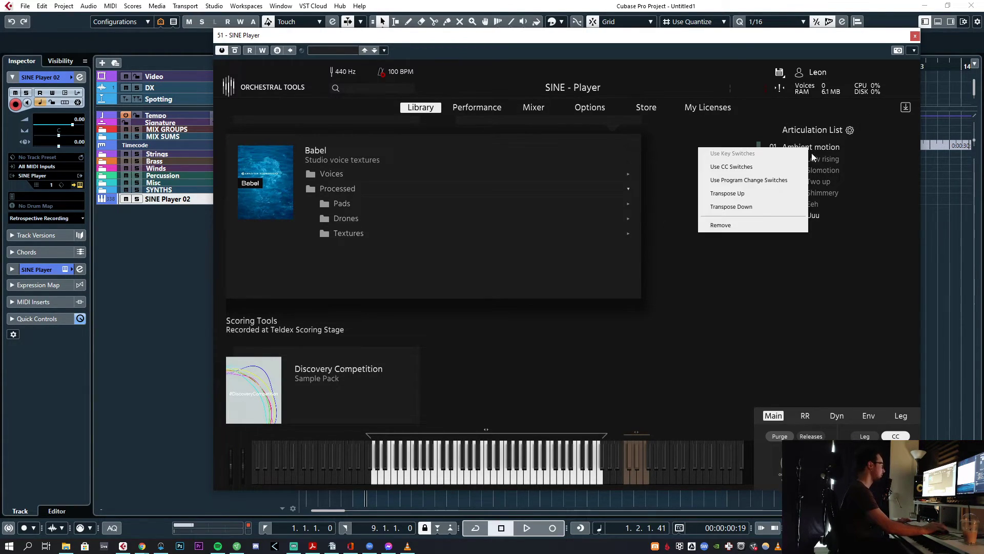
left_click(757, 225)
Load the Grainy whispers patch from the Textures folder for an audition, and remove it from the articulation list
left_click(336, 233)
double_click(383, 264)
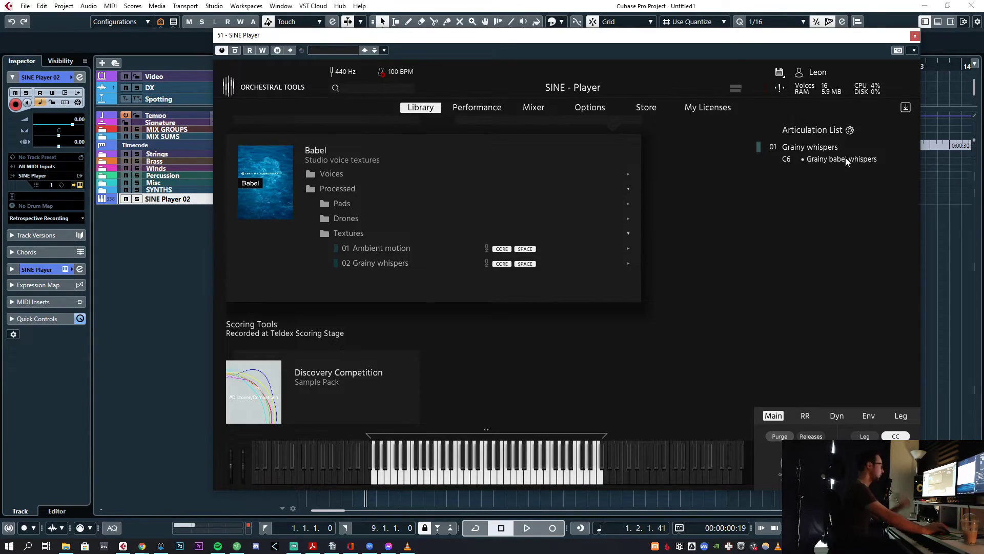
right_click(811, 150)
left_click(789, 226)
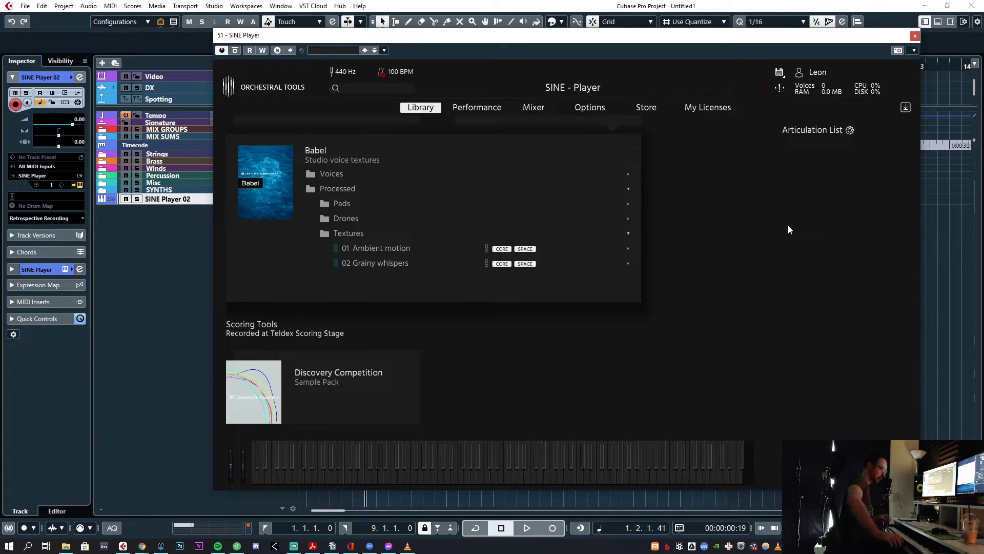
Collapse the processed folders and load the Babel ensemble's Sustains mmh nene morph articulation from Voices, then close the instrument window
left_click(391, 231)
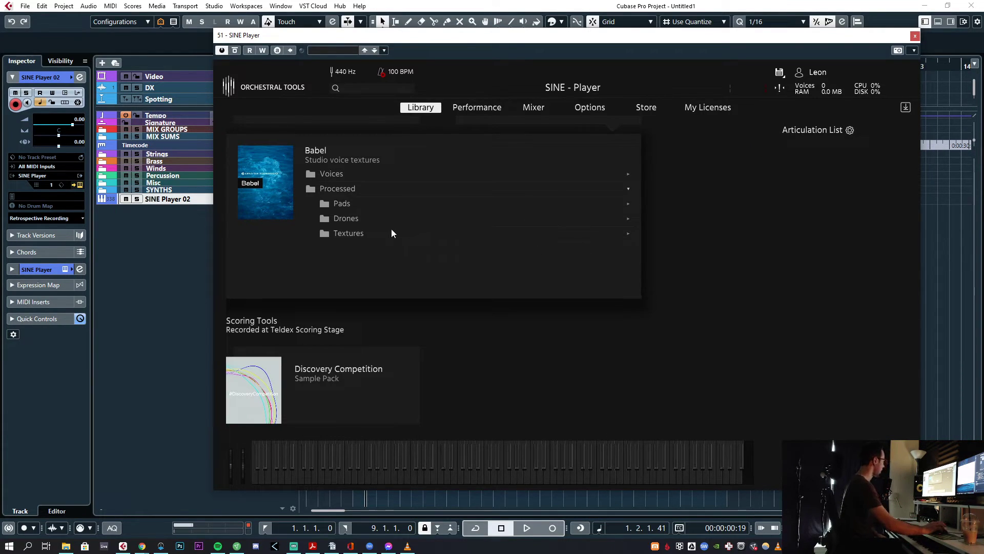
left_click(367, 206)
left_click(367, 205)
left_click(353, 176)
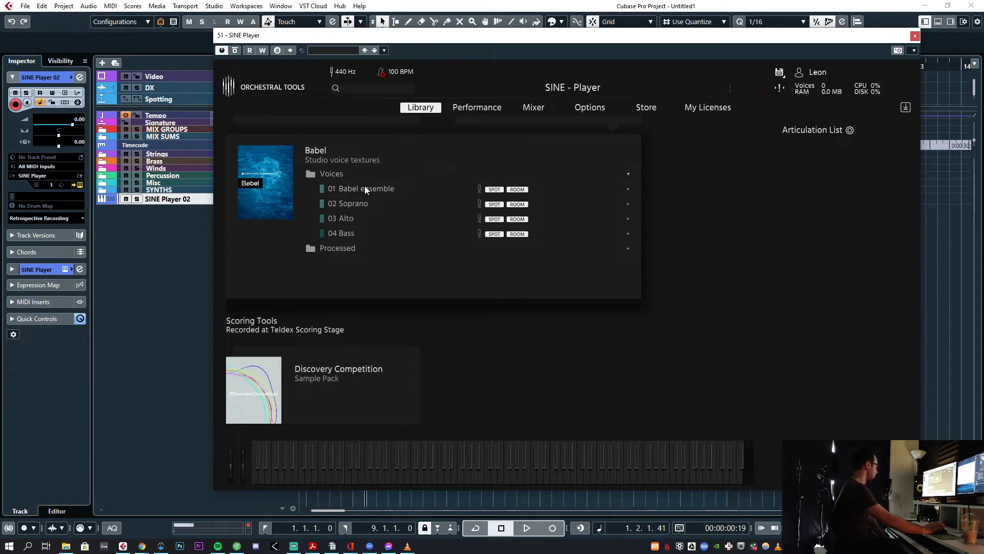
left_click(365, 188)
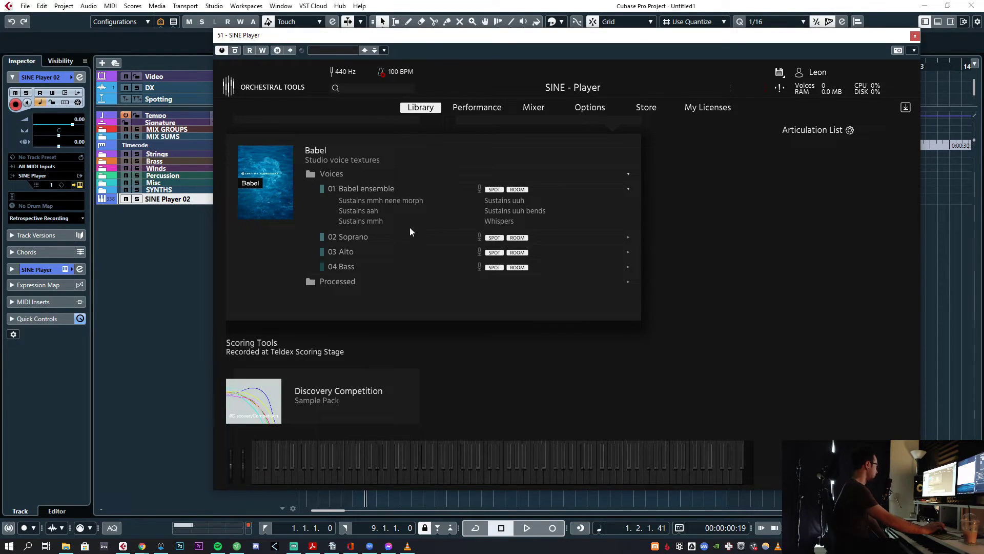
double_click(392, 201)
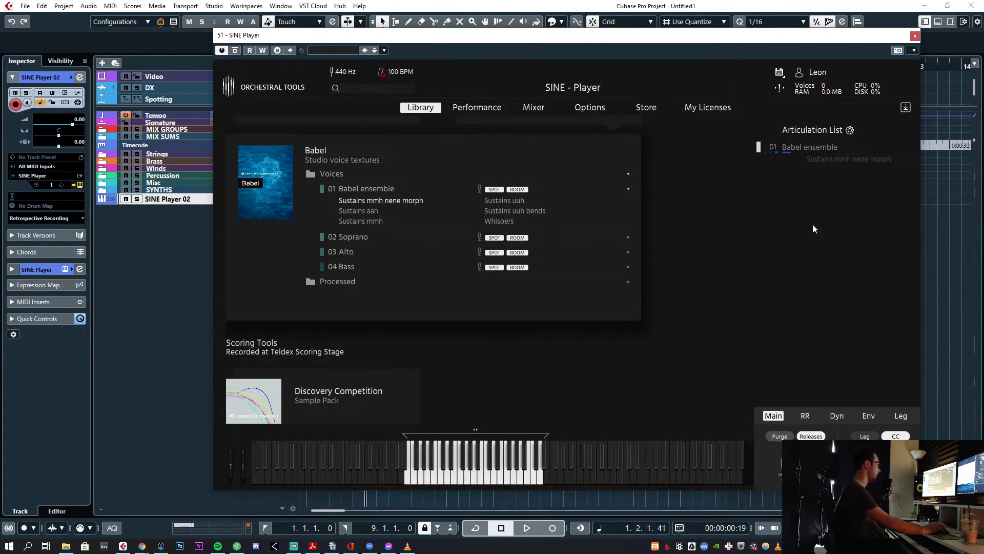
key("Escape")
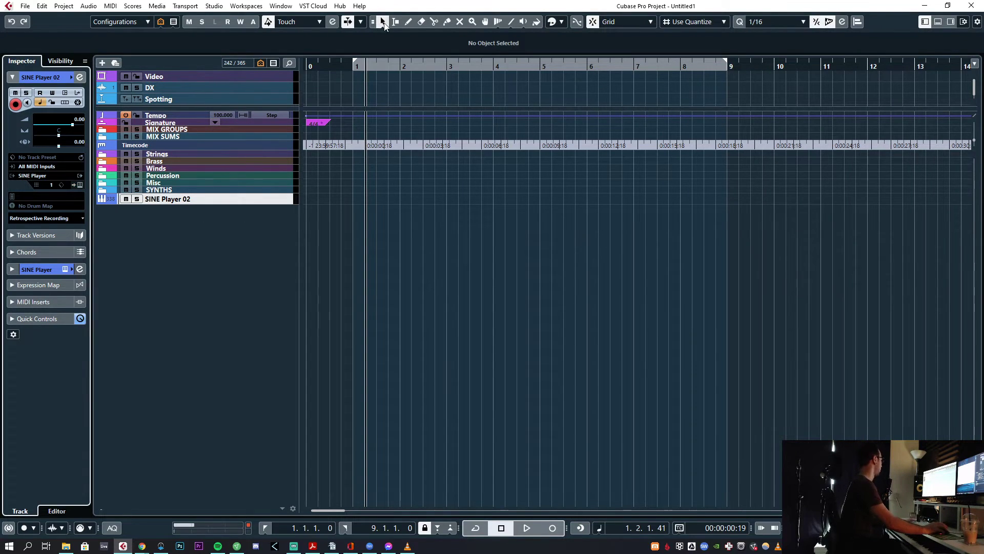
Rename the SINE Player 02 track as Babel - Vocals
double_click(185, 198)
type("Babel - Vo")
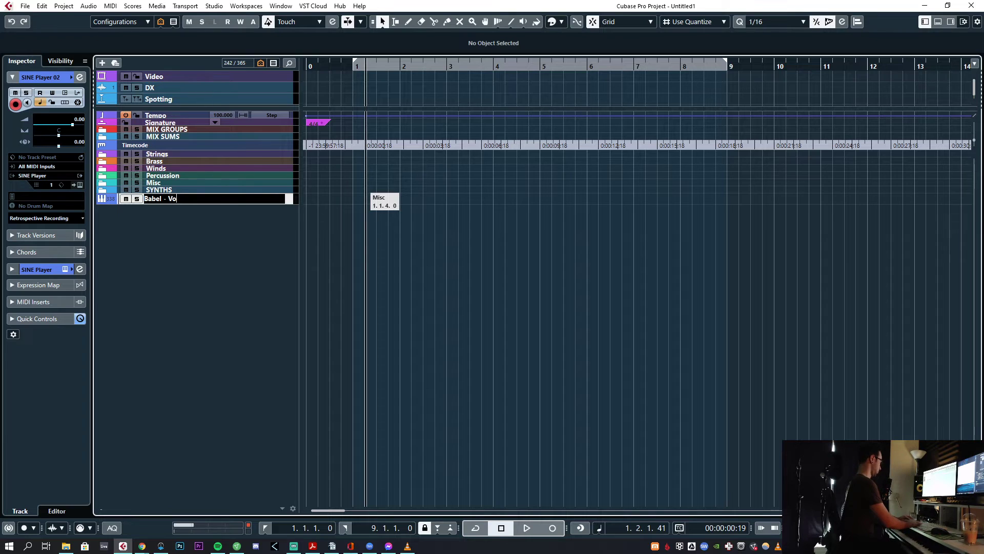
type("cals")
key("Return")
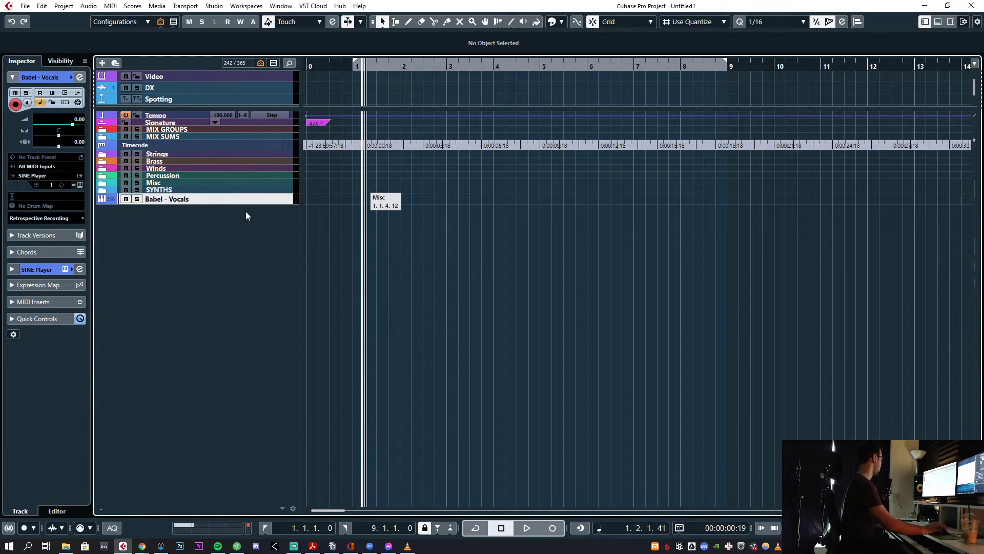
key("ctrl+d")
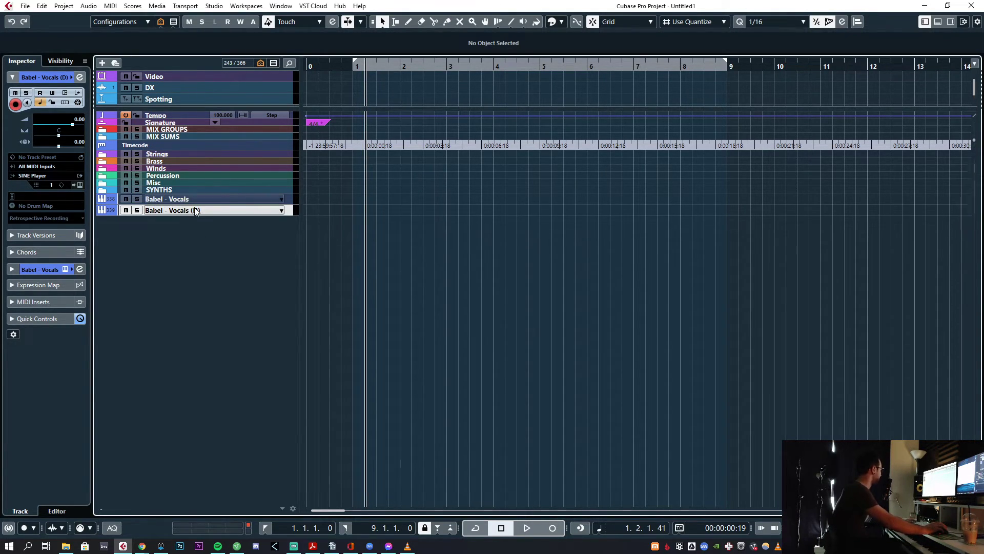
key("ctrl+z")
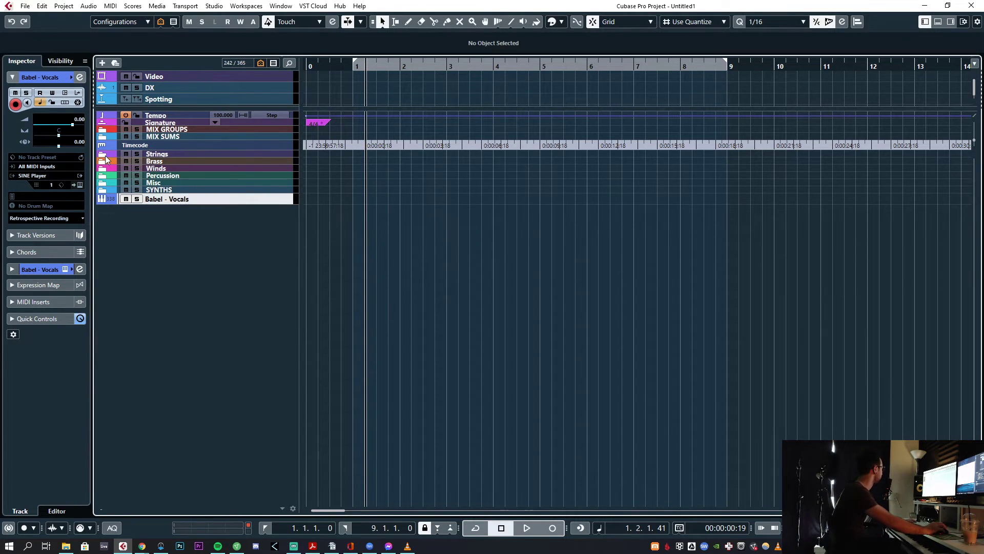
Expand the Strings folder and look at the OTAM Amber Strings Quartet's articulations in its SINE Player performance view
left_click(102, 155)
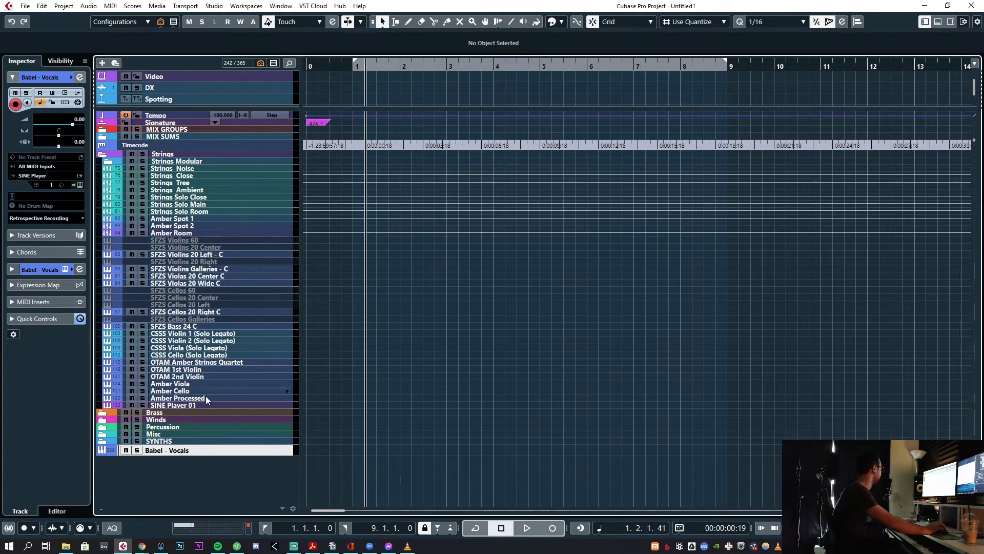
left_click(208, 362)
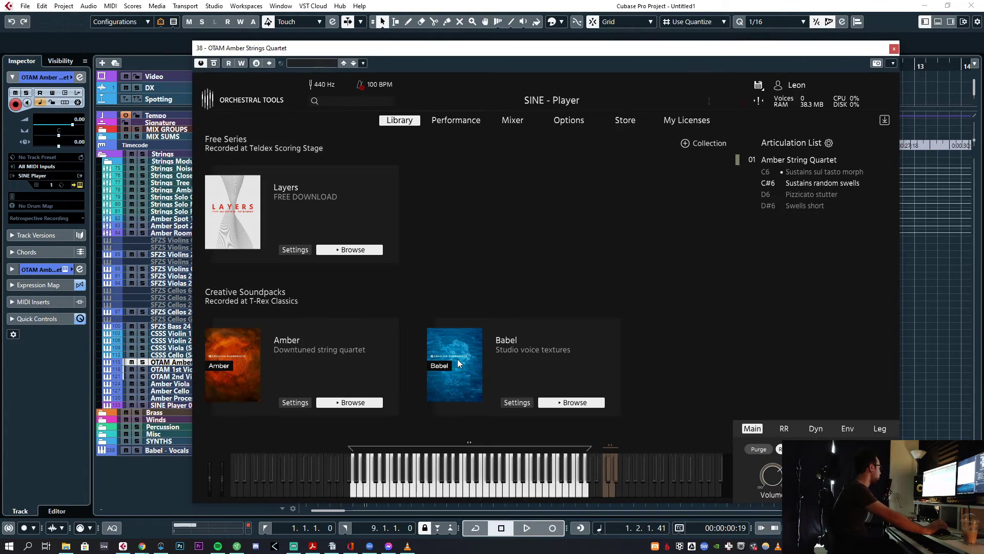
left_click(454, 121)
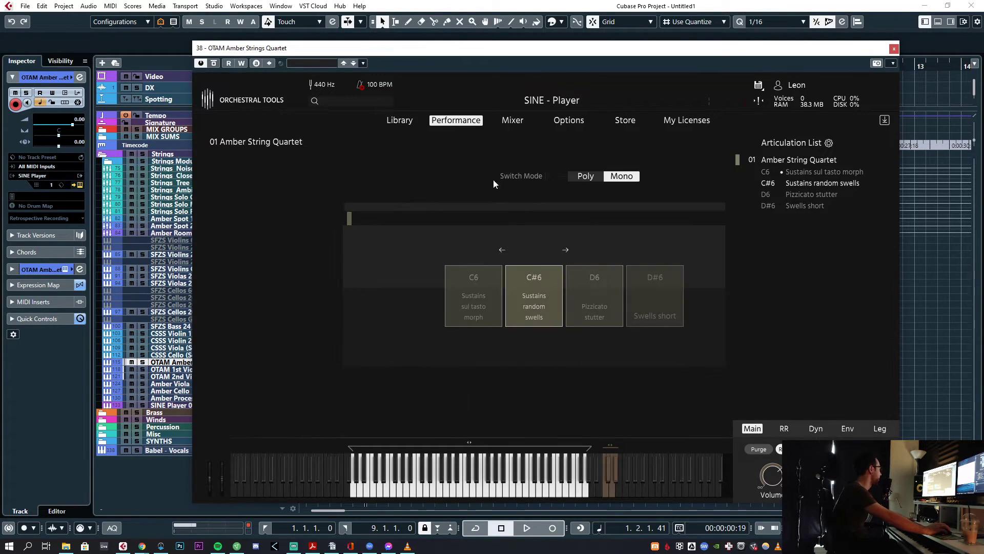
key("Escape")
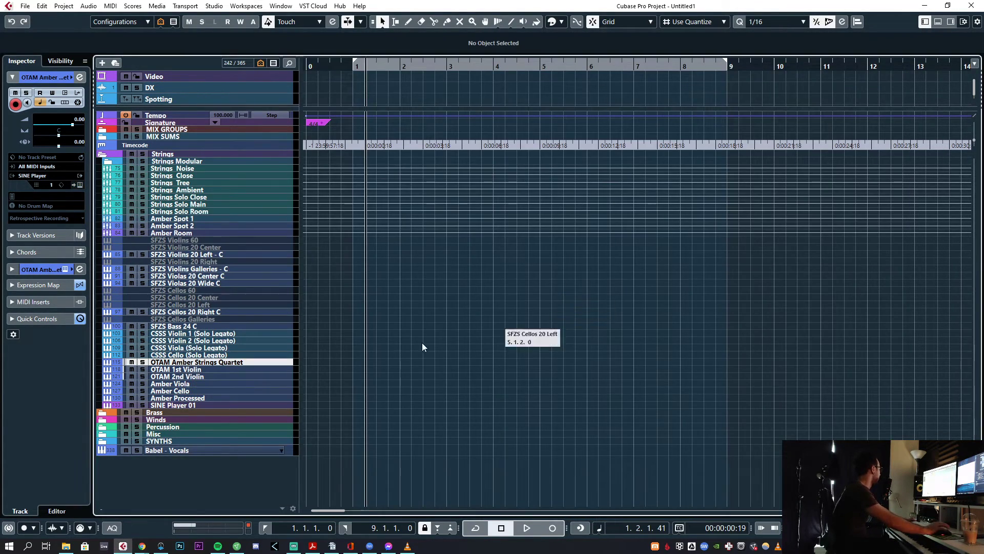
Move the OTAM Amber Strings Quartet track out of the Strings folder to below Babel - Vocals, and collapse the folder
left_click_drag(210, 364, 200, 455)
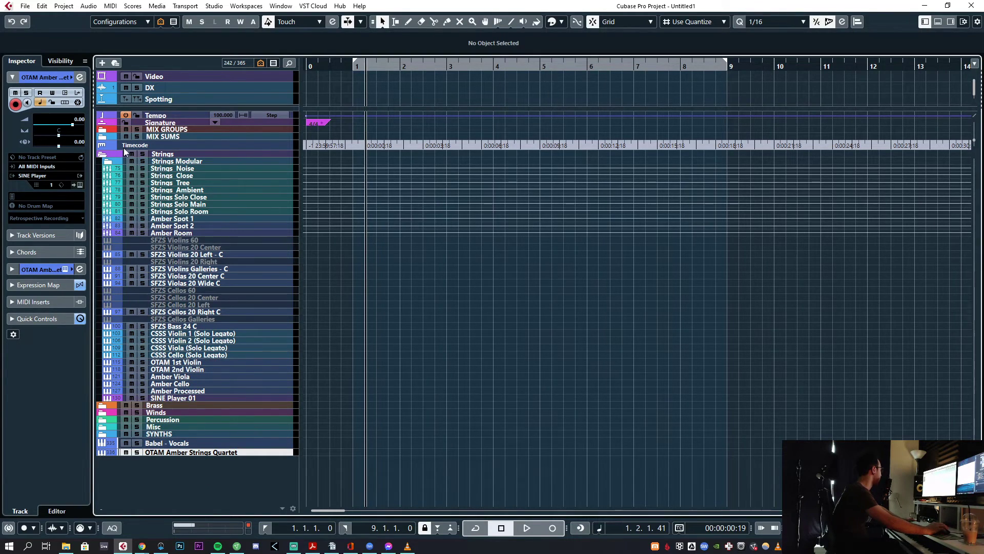
left_click(103, 154)
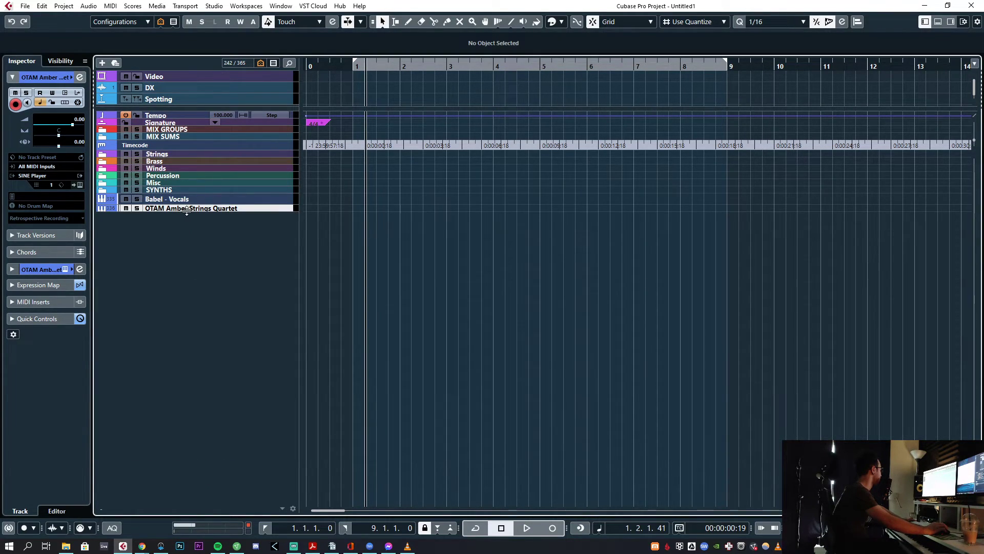
left_click_drag(187, 215, 186, 215)
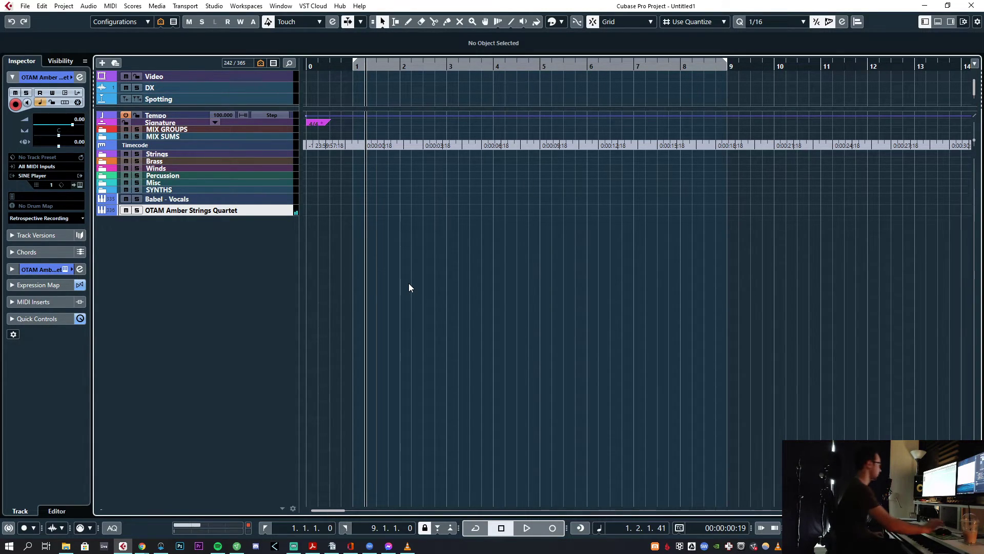
Check the audio sends of the OTAM Amber Strings Quartet channel and return to the basic track settings in the Inspector
left_click(34, 269)
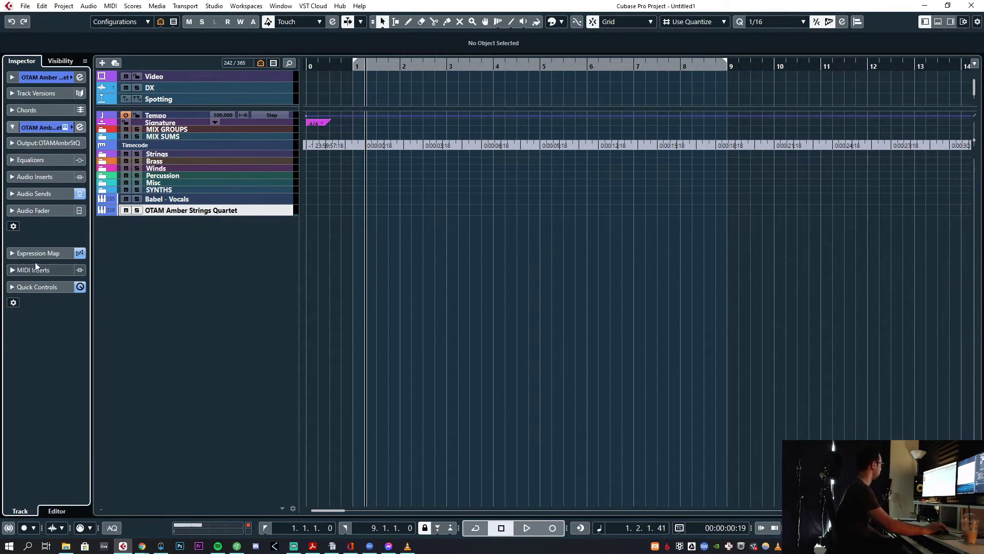
left_click(42, 196)
left_click(33, 79)
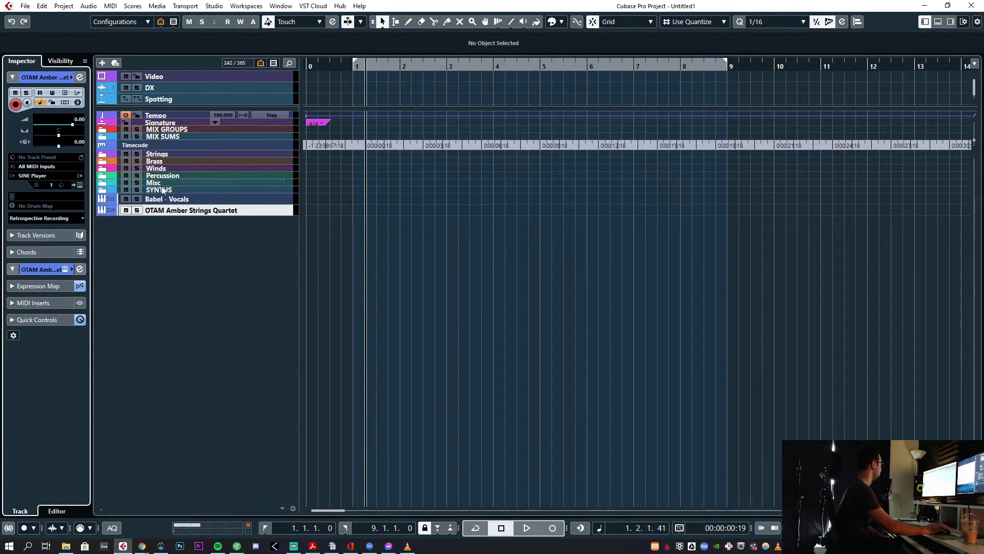
Perform a chord passage on Babel - Vocals from bar 1 and insert the retrospective recording as a MIDI part
left_click(153, 200)
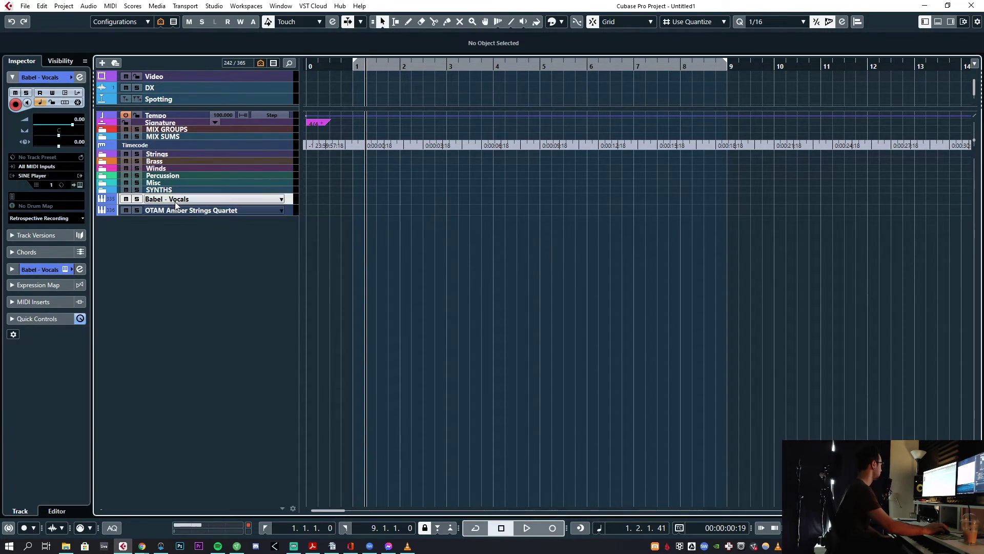
key("KP_1")
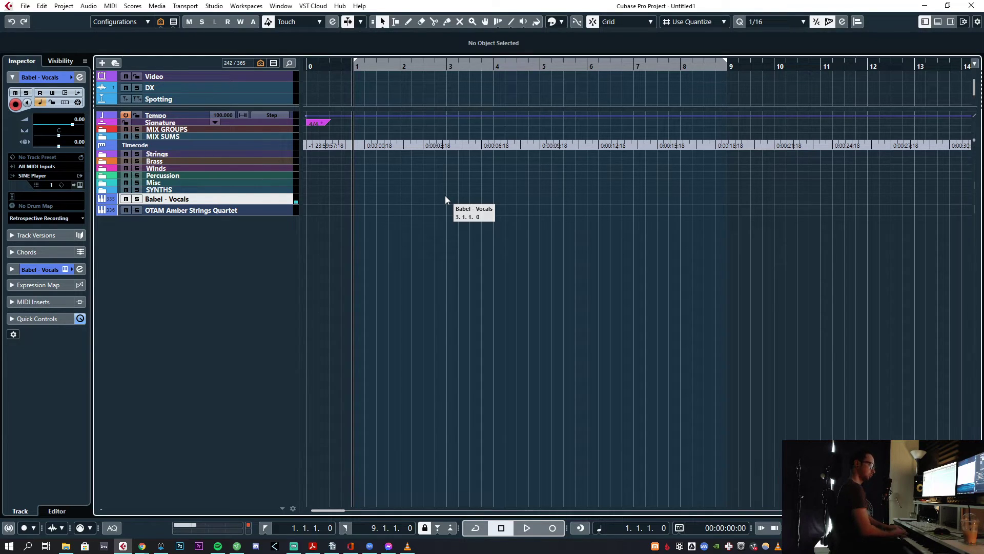
key("space")
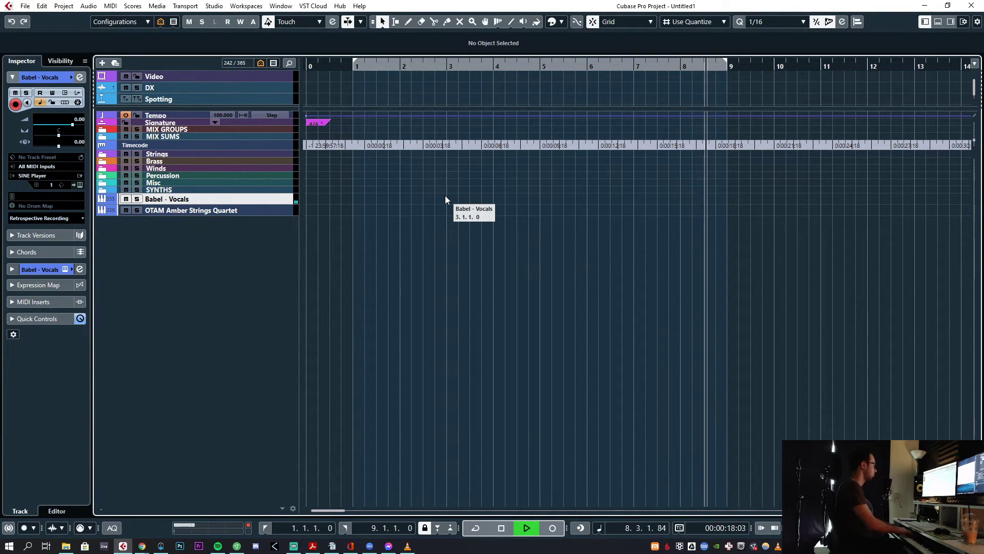
key("shift+KP_Multiply")
key("space")
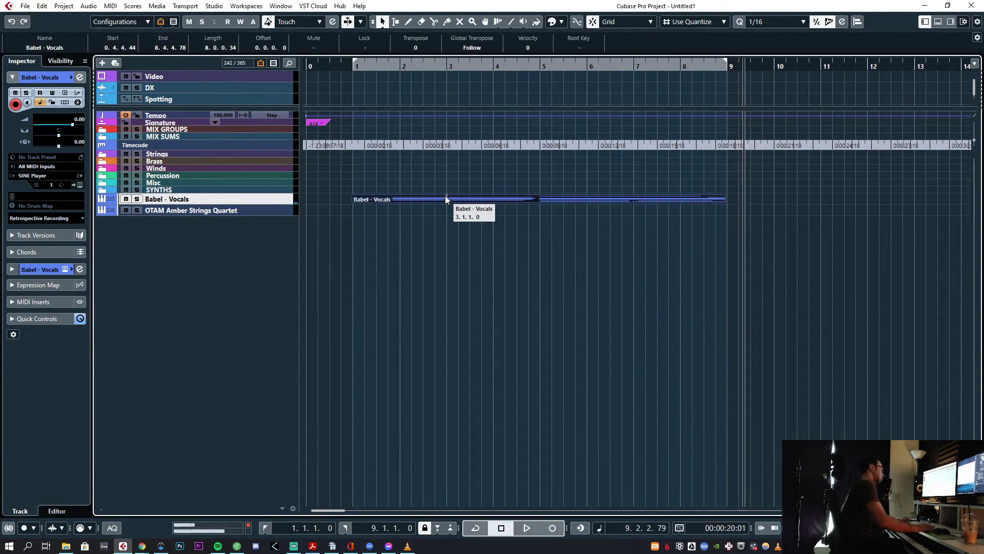
Open the Babel - Vocals part in the Key Editor and align its start and the first chord's notes to 1.1.1.0
key("Return")
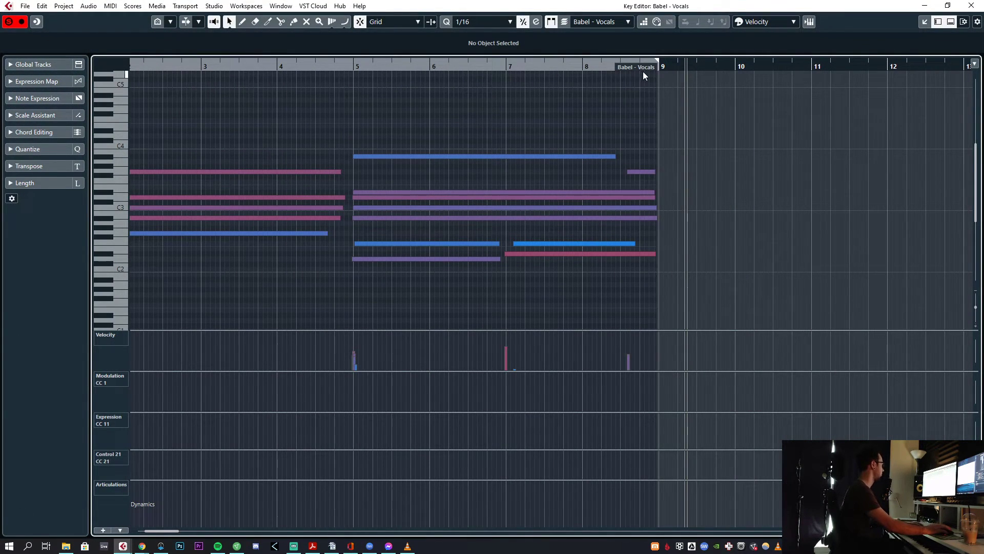
scroll(552, 133, "left", 4)
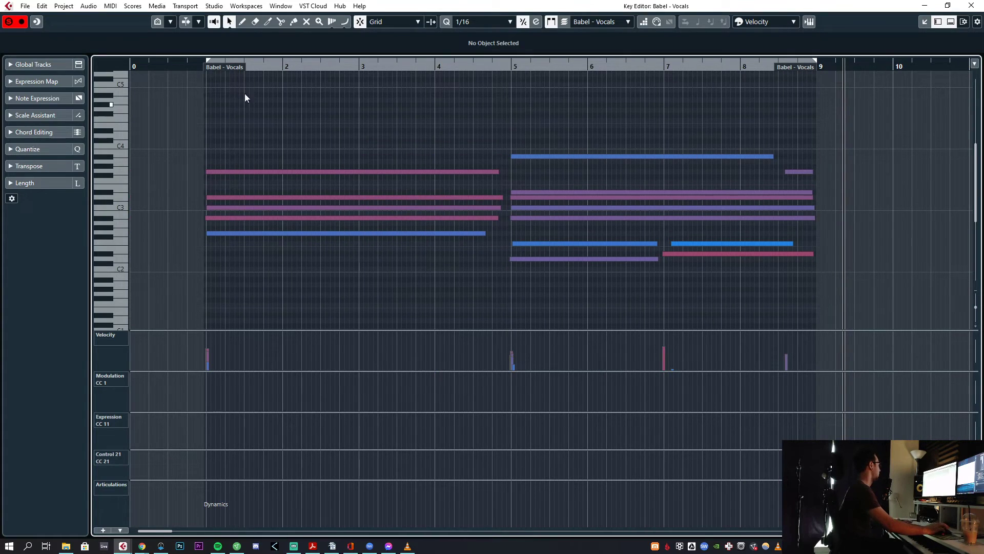
left_click(219, 68)
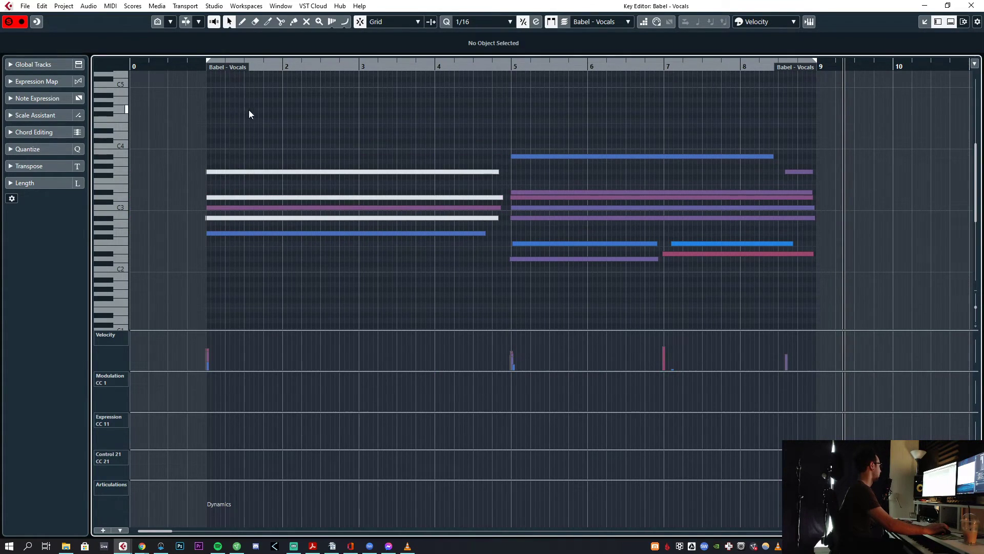
left_click(207, 171)
left_click(207, 217)
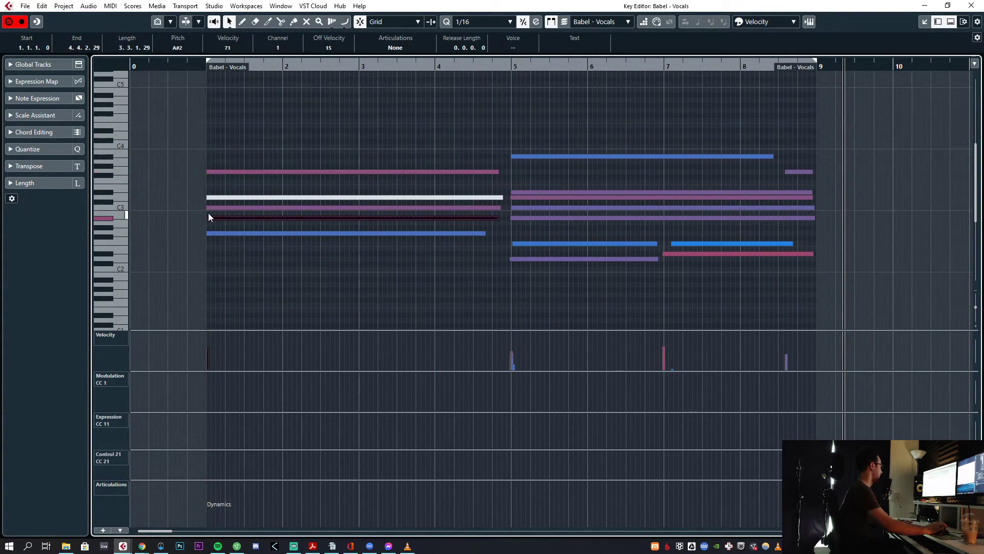
left_click(208, 198)
left_click(222, 214)
Draw a CC 1 modulation ramp rising from 0 at 1.1.1.0 to about beat 2 of bar 2, and start playback
left_click_drag(210, 410, 302, 393)
left_click(302, 389)
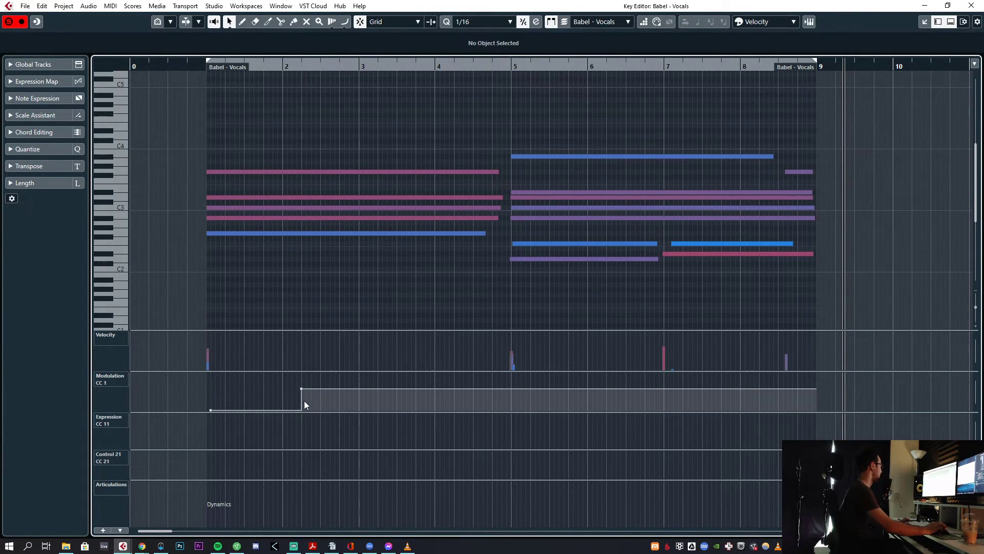
left_click(256, 410)
left_click_drag(211, 410, 206, 424)
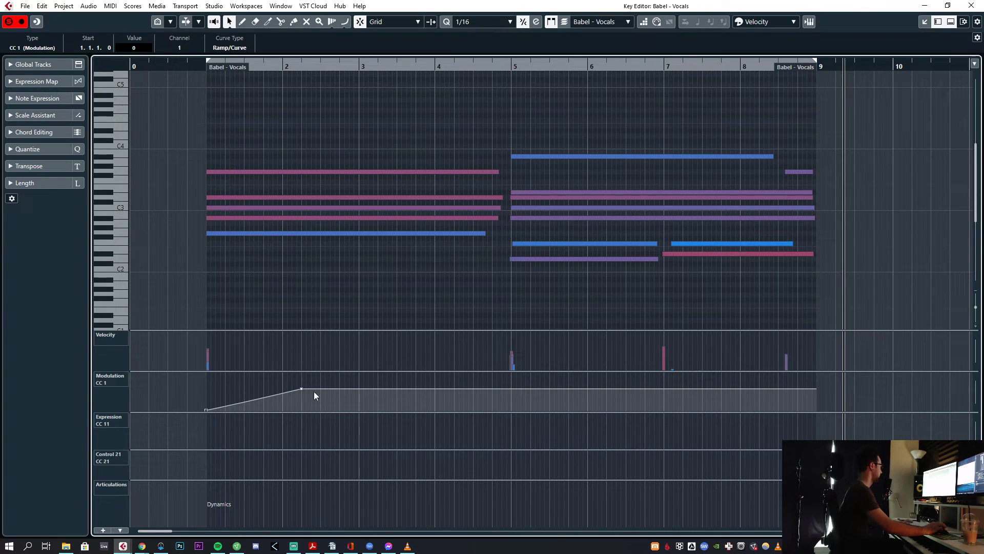
key("space")
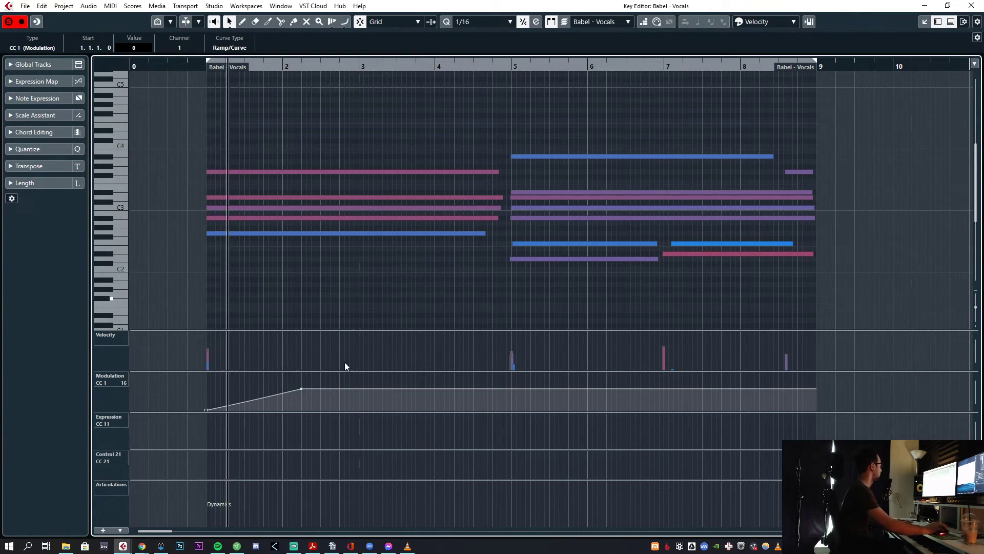
Move the modulation peak to bar 3 and add a curved descent from it to a value of 12 at 5.1.1.0
left_click_drag(305, 390, 362, 384)
left_click_drag(491, 380, 511, 406)
left_click_drag(437, 380, 433, 400)
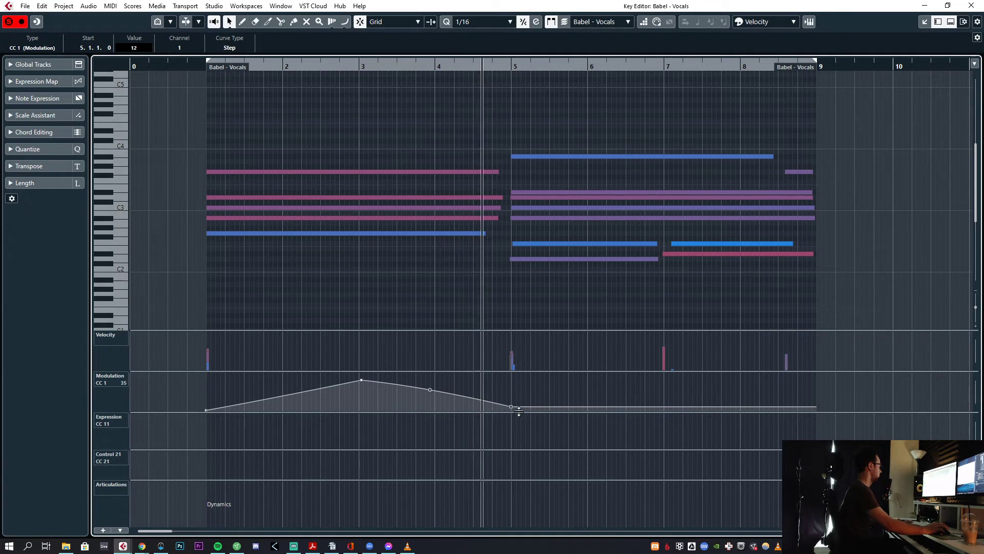
Add a modulation point of 116 at 7.1.1.0 and bend the segment from bar 5 into a curved rise
left_click_drag(662, 378, 665, 377)
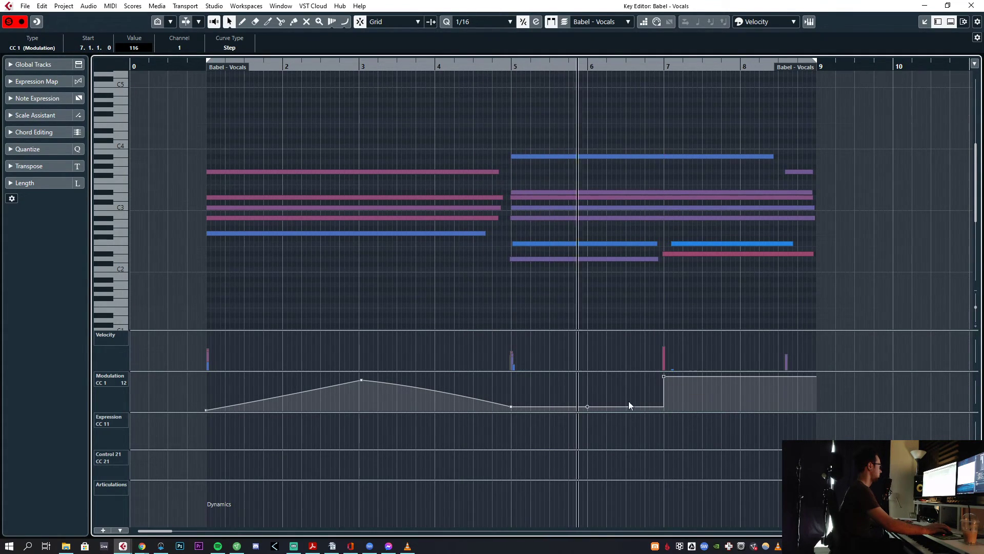
left_click(588, 406)
left_click(589, 405)
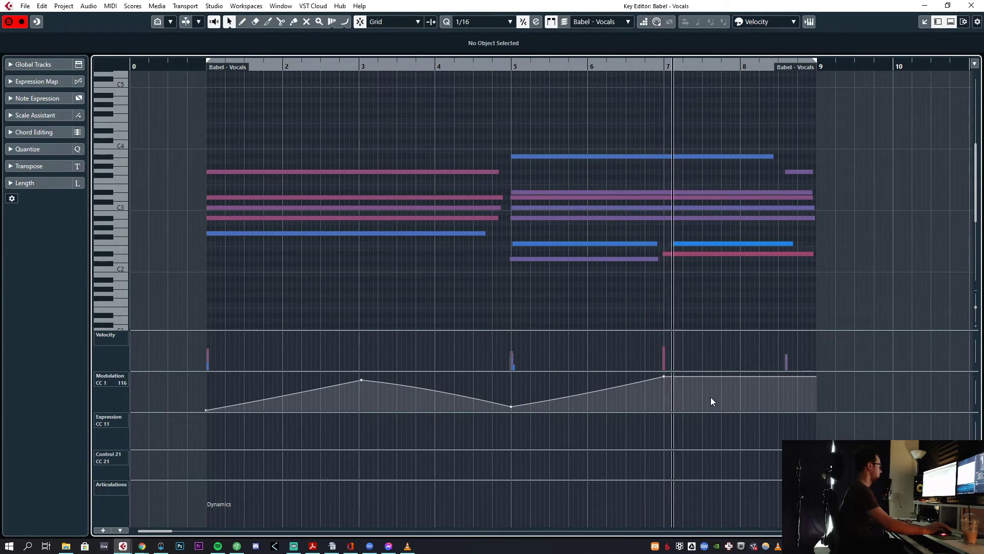
left_click_drag(587, 404, 586, 401)
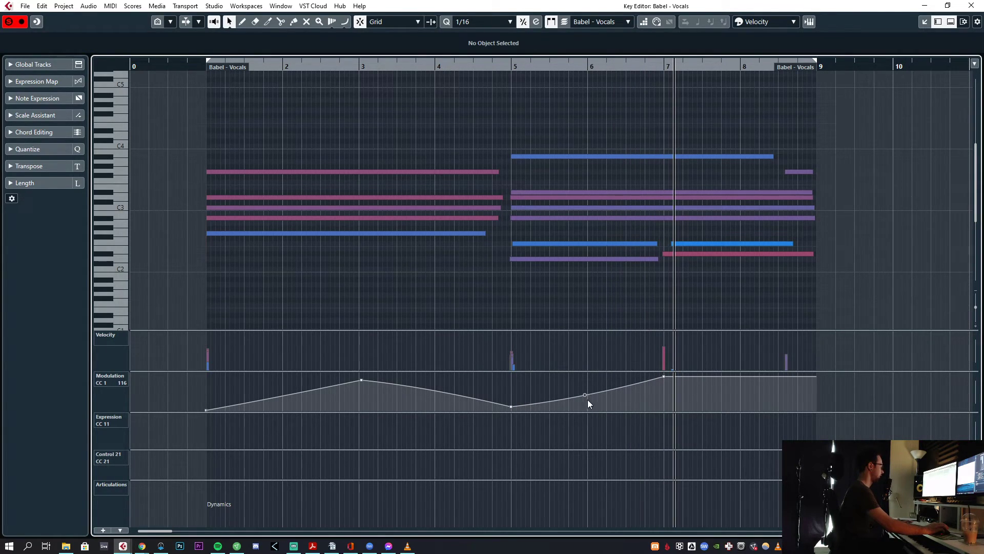
Add a modulation point of 1 at 8.4.4.0 with a curved descent from bar 7, and lower the bar 7 peak to 102
left_click_drag(796, 391, 813, 410)
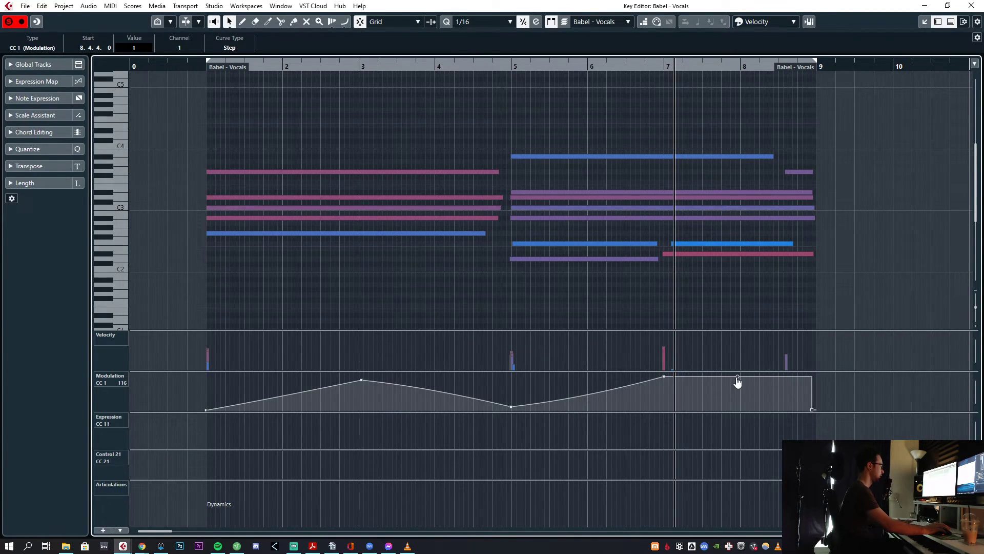
left_click_drag(737, 377, 725, 395)
left_click_drag(665, 379, 665, 382)
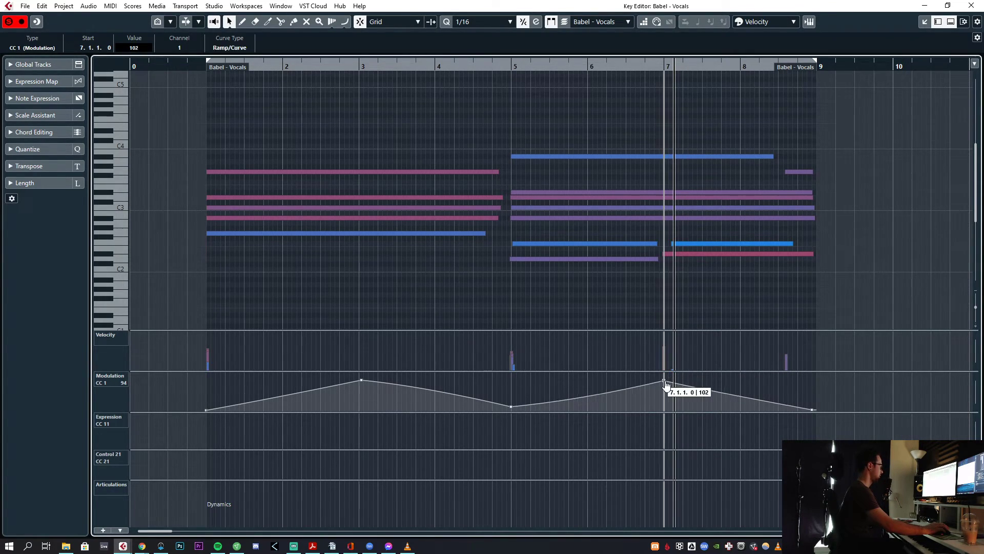
Play from bar 5 and lengthen the A#3 note so it ends at 8.3.3.25
left_click(522, 70)
key("space")
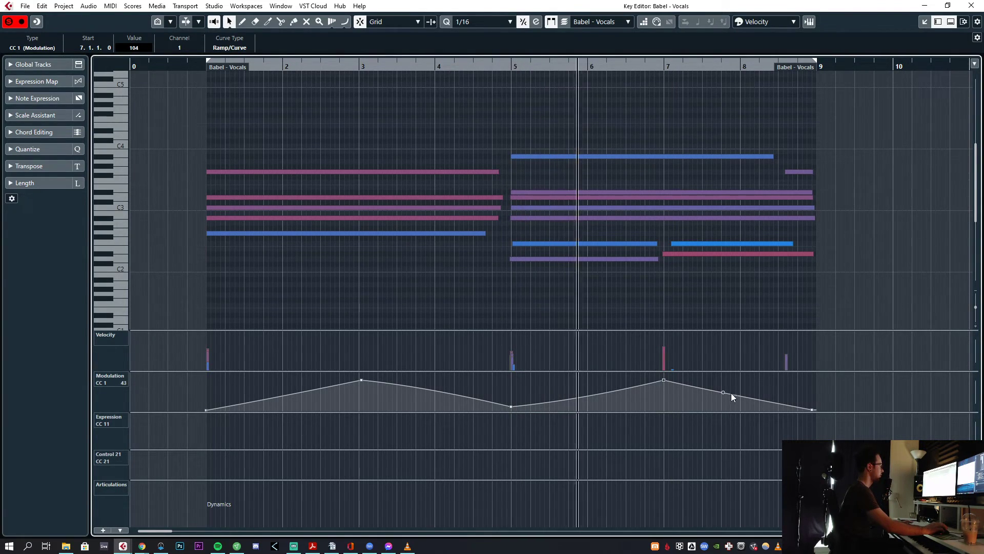
left_click_drag(776, 156, 788, 156)
Glue the two F2 notes after bar 5 into one and extend its end to 8.4.2.65
key("4")
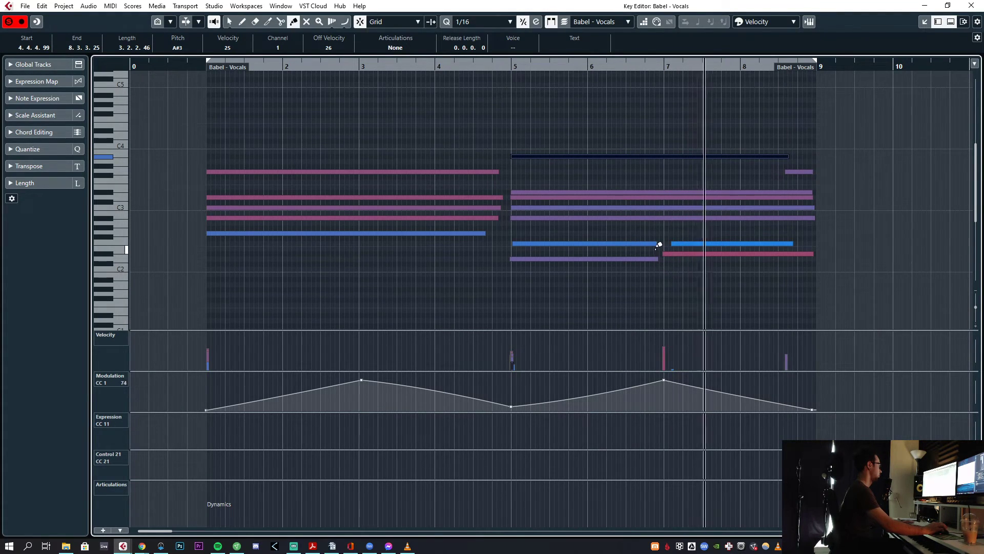
left_click(656, 244)
key("1")
left_click(690, 281)
left_click_drag(792, 244, 804, 244)
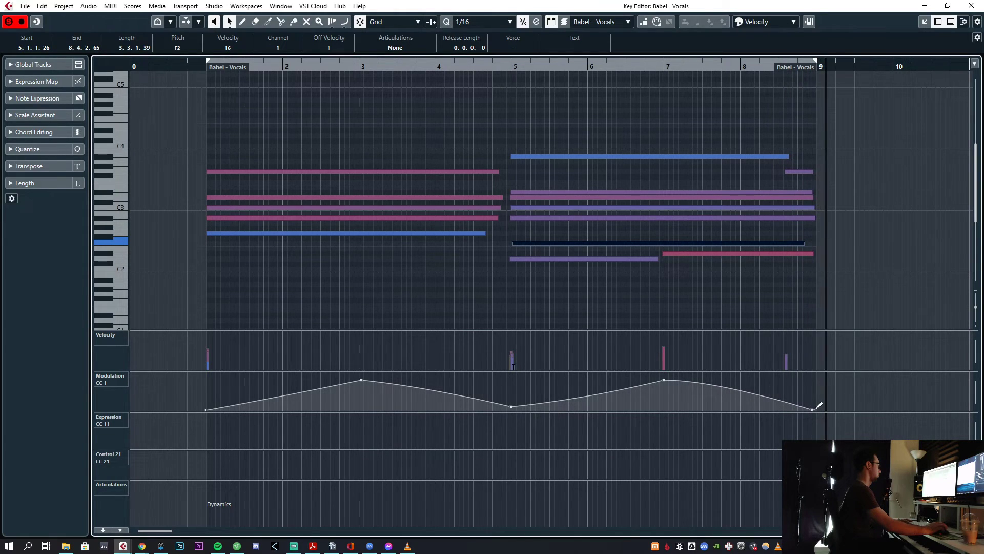
Move the last modulation point to the end of the Babel - Vocals part and close the key editor
left_click_drag(813, 410, 816, 411)
key("Return")
left_click(653, 384)
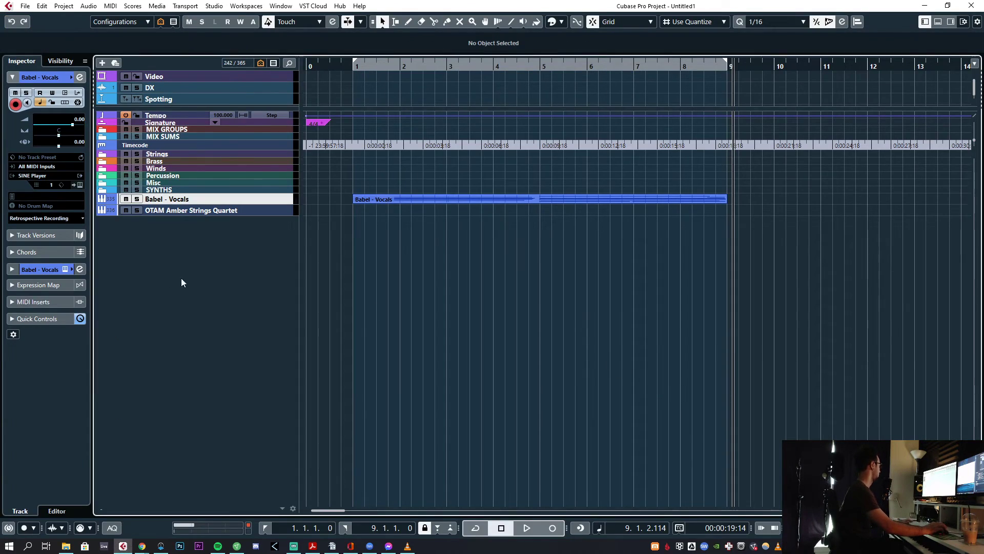
Activate the H-Delay insert on the Babel - Vocals track and set its Dry/Wet to 20
left_click(37, 269)
left_click(40, 164)
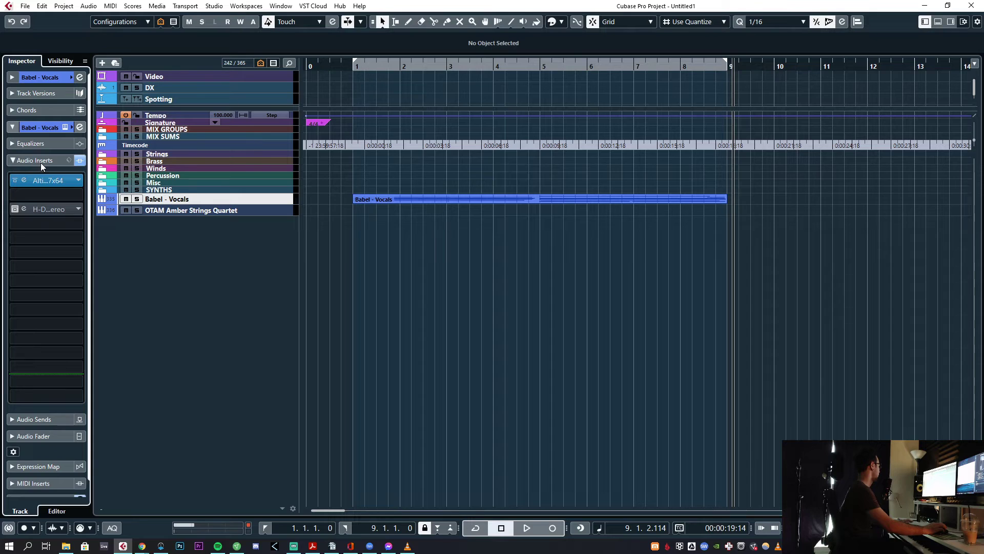
left_click(41, 162)
left_click(42, 161)
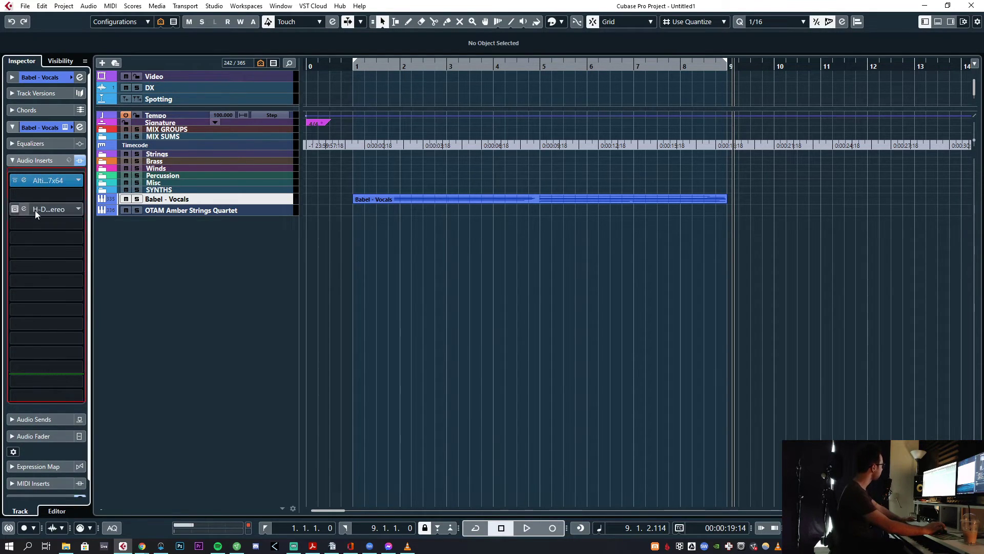
left_click(32, 208)
left_click_drag(516, 309, 516, 317)
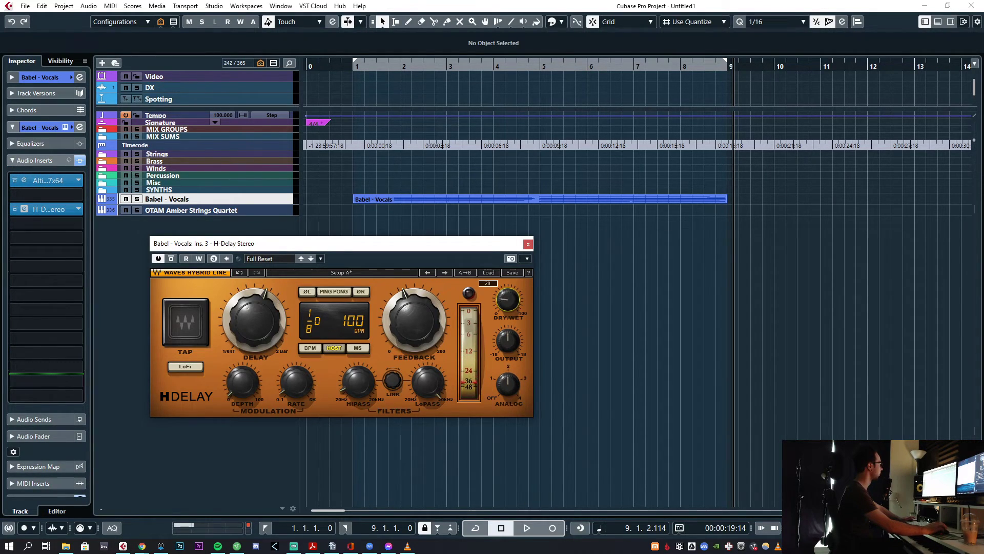
left_click(528, 243)
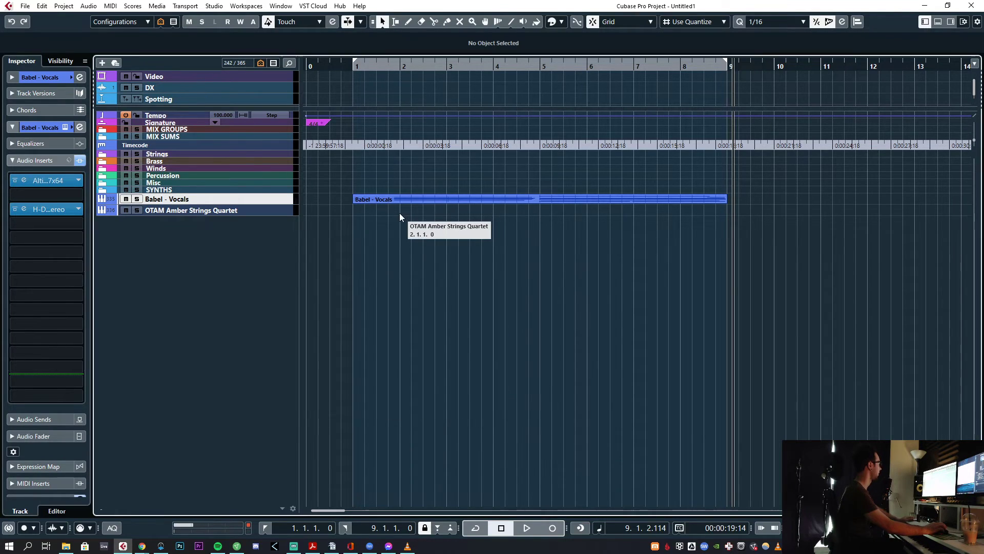
Copy the Babel - Vocals part onto the OTAM Amber Strings Quartet track at bar 1 and select that track
left_click(403, 203)
left_click_drag(403, 203, 402, 208)
left_click(256, 212)
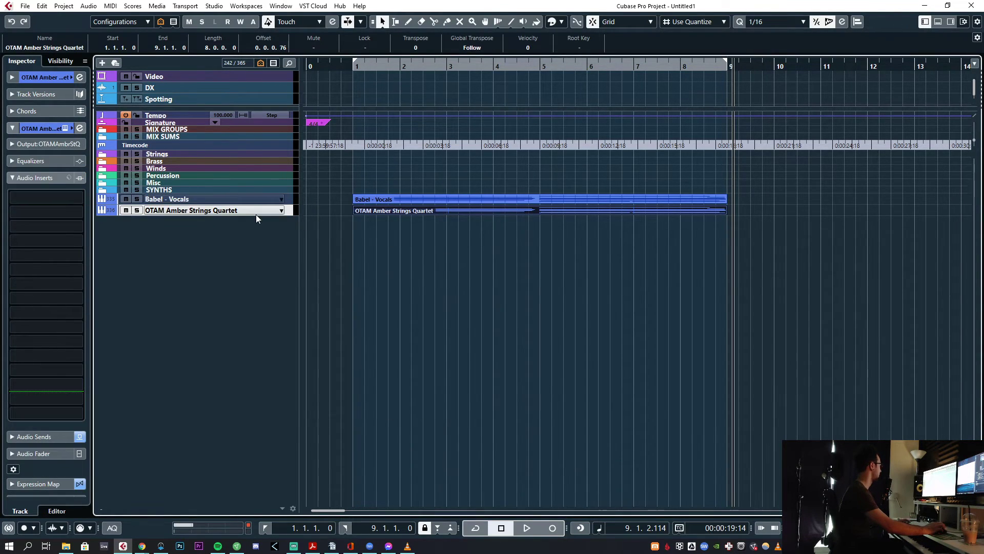
Load Blackhole in the second insert slot of the OTAM Amber Strings Quartet track with Mix at 13
left_click(47, 212)
type("black")
key("Return")
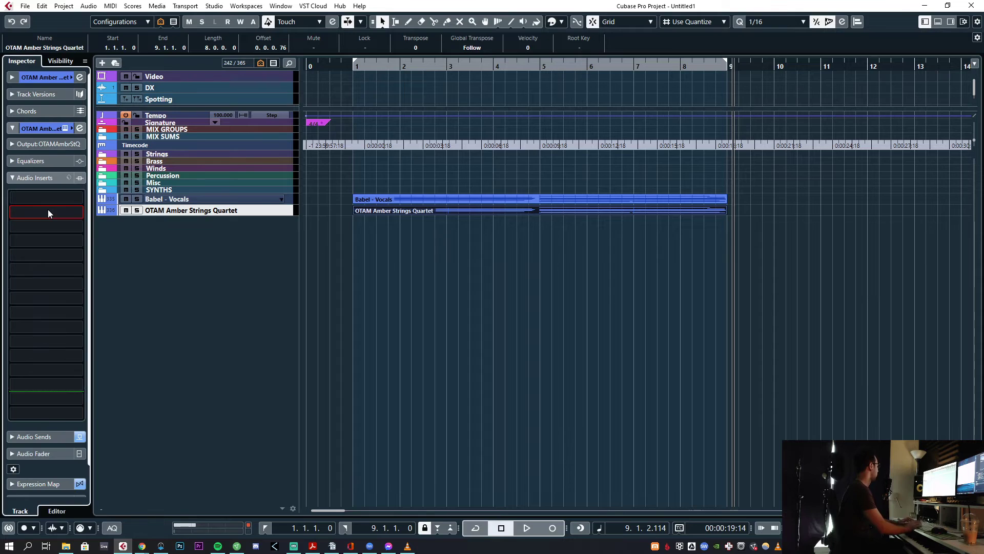
left_click_drag(294, 309, 289, 355)
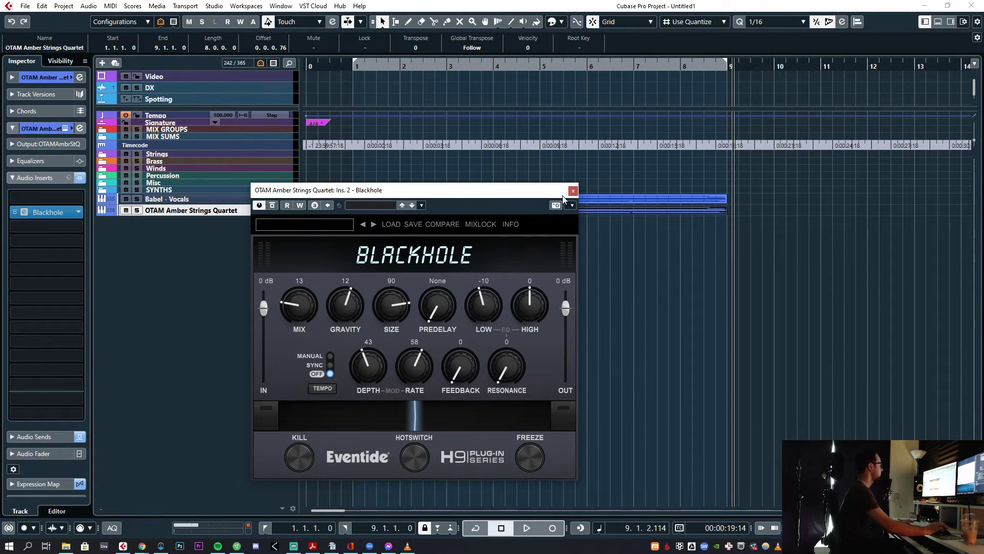
left_click(572, 191)
Open the strings part in the key editor, assign the Long Sul Tasto Morph articulation from the start, and play it
double_click(484, 211)
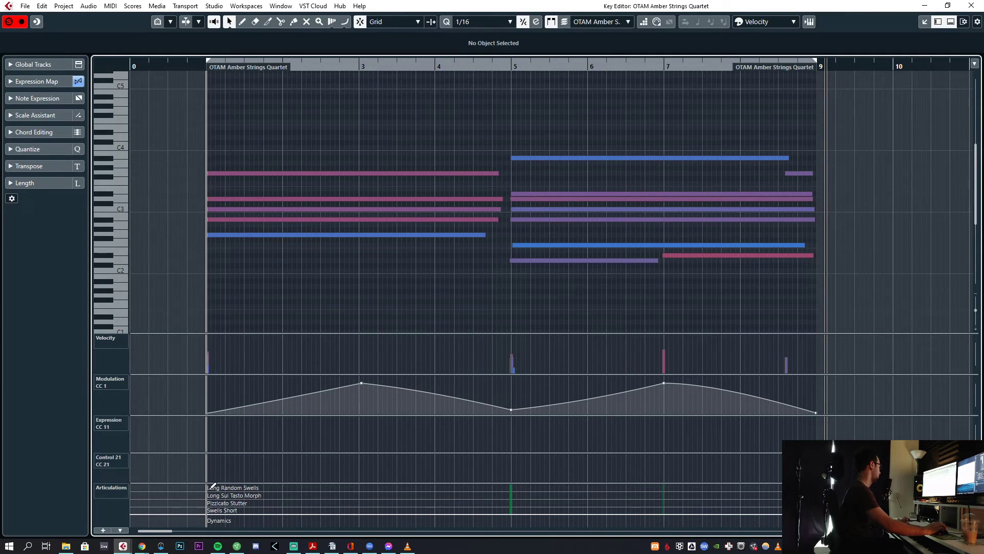
left_click(210, 487)
key("Home")
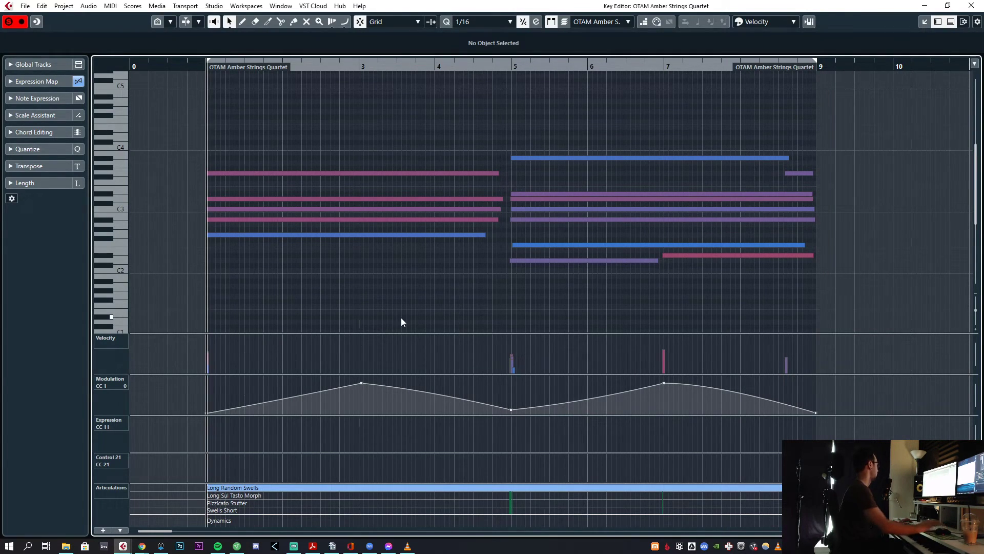
left_click(211, 496)
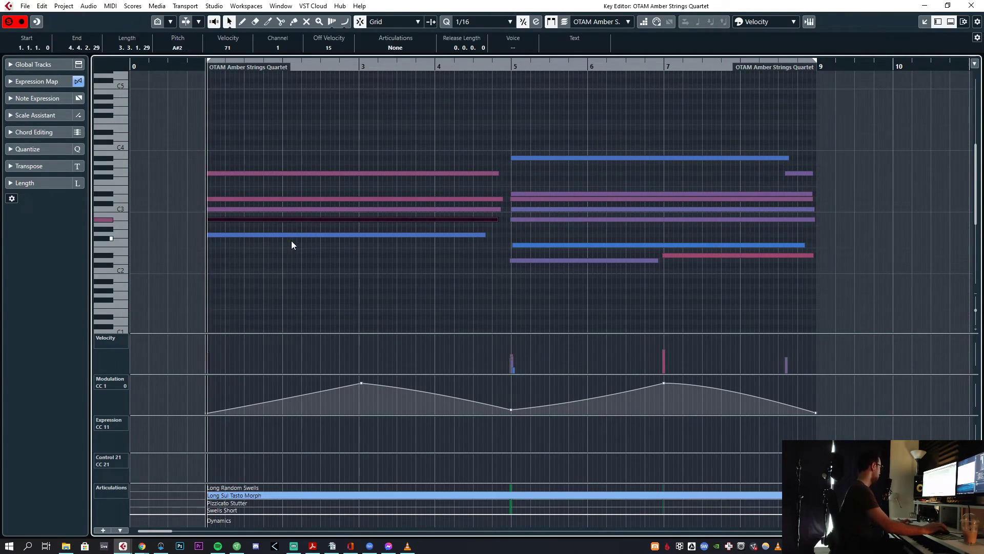
key("space")
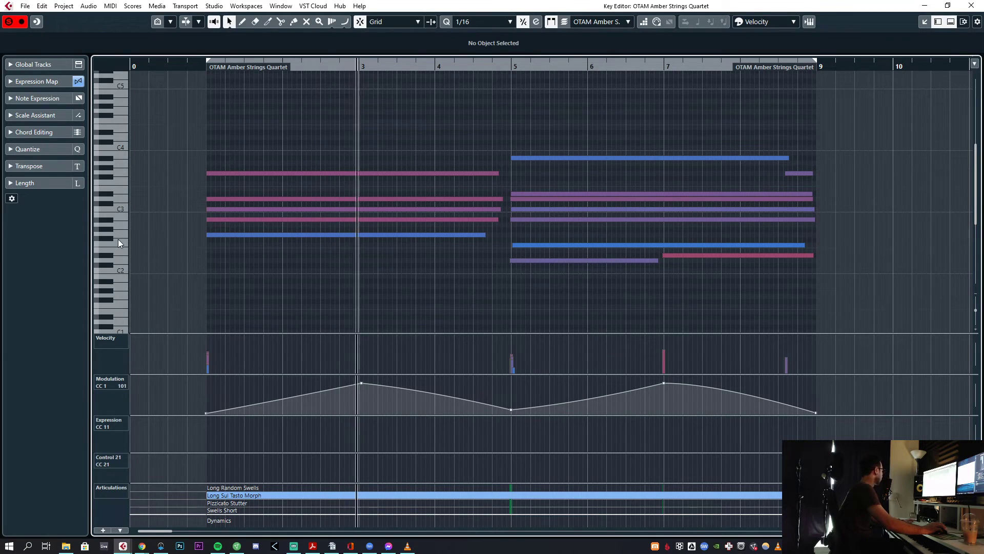
Select all modulation points of the strings part and scale the whole CC 1 curve down to roughly half height
left_click_drag(202, 379, 974, 418)
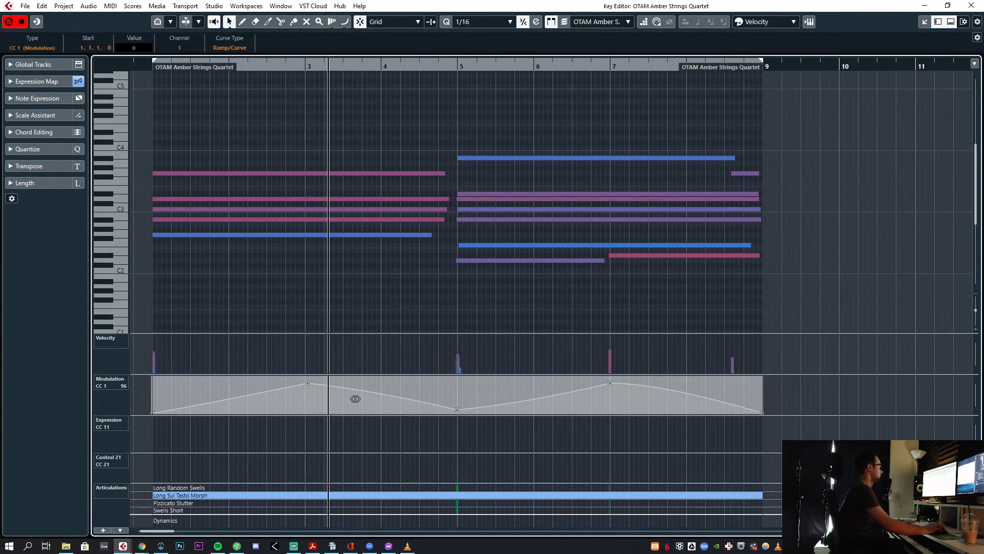
left_click_drag(456, 377, 454, 409)
left_click(356, 310)
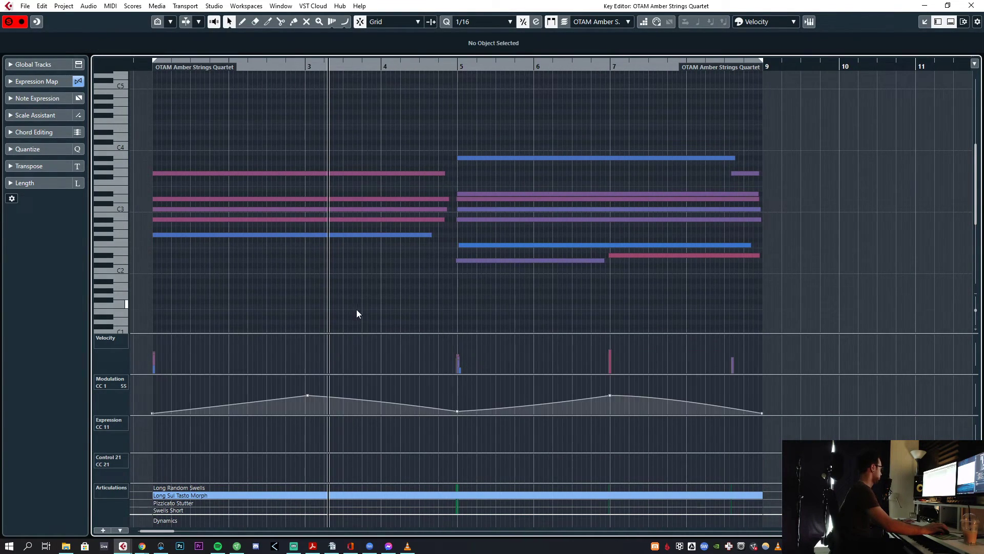
Draw a constant CC 11 expression line at 44 across the strings part and return to its start
scroll(353, 311, "left", 2)
left_click_drag(210, 433, 210, 439)
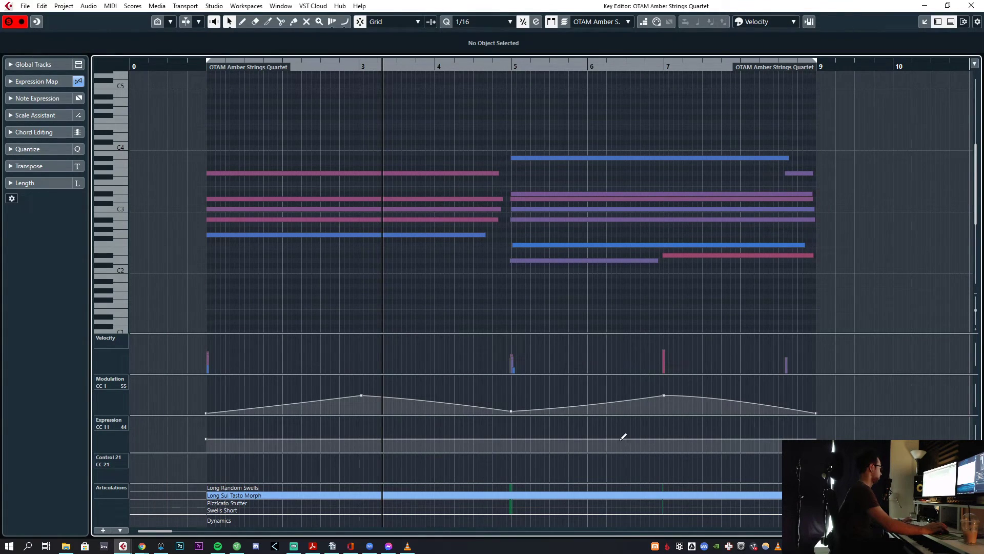
key("period")
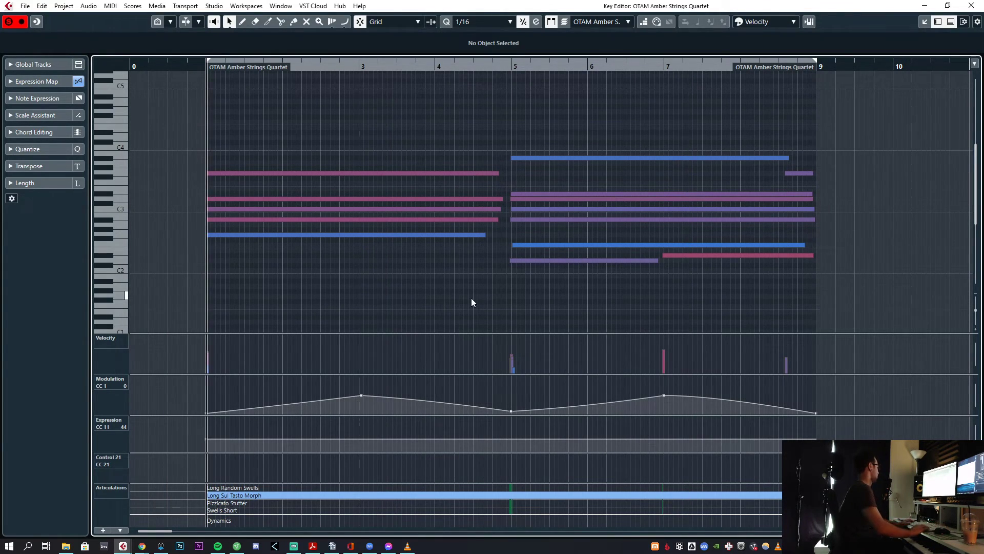
Play the strings part and raise the modulation peak at bar 3, and the one at bar 7 to 86
key("space")
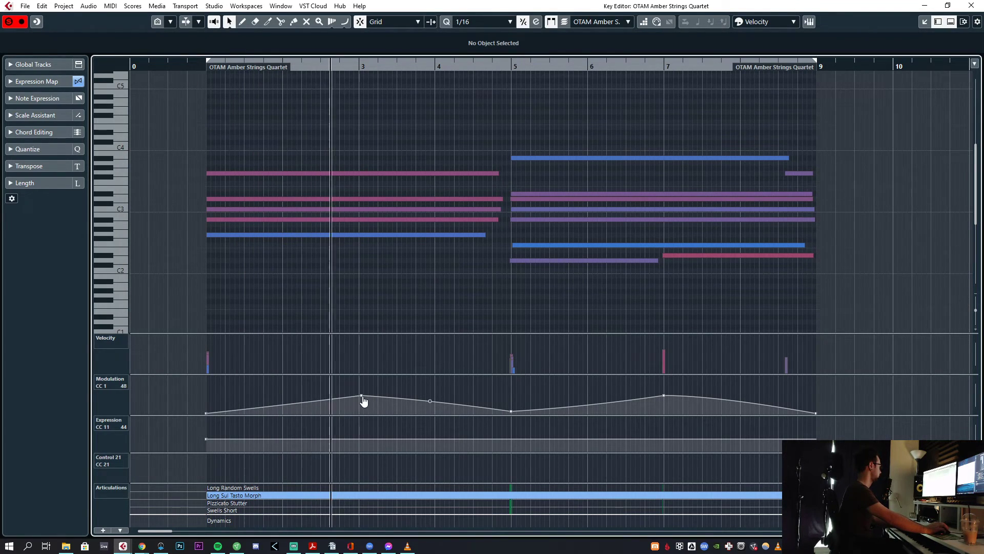
left_click_drag(361, 395, 363, 389)
left_click_drag(664, 395, 664, 388)
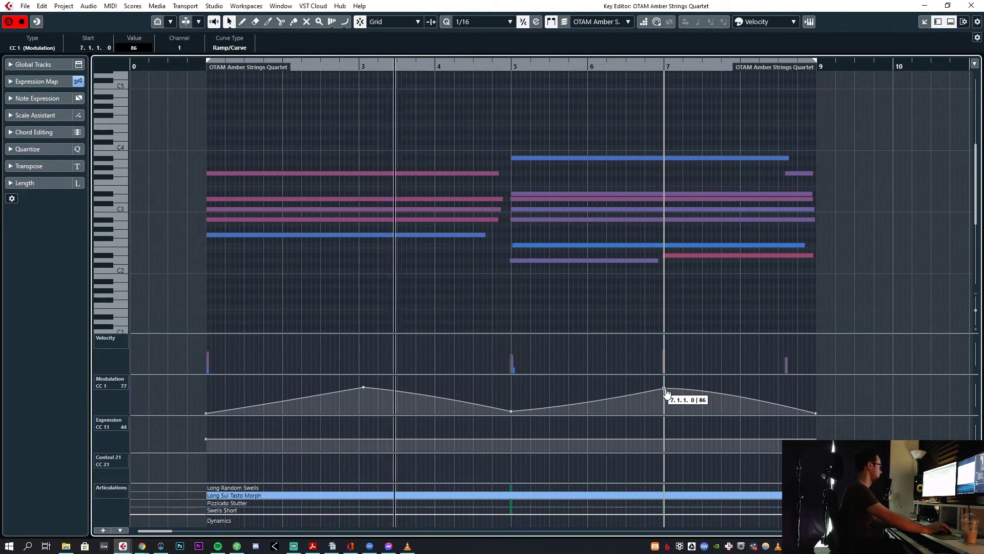
Glue the C3, D3 and A#2 notes ending before bar 5 to the same-pitch notes that follow them
key("4")
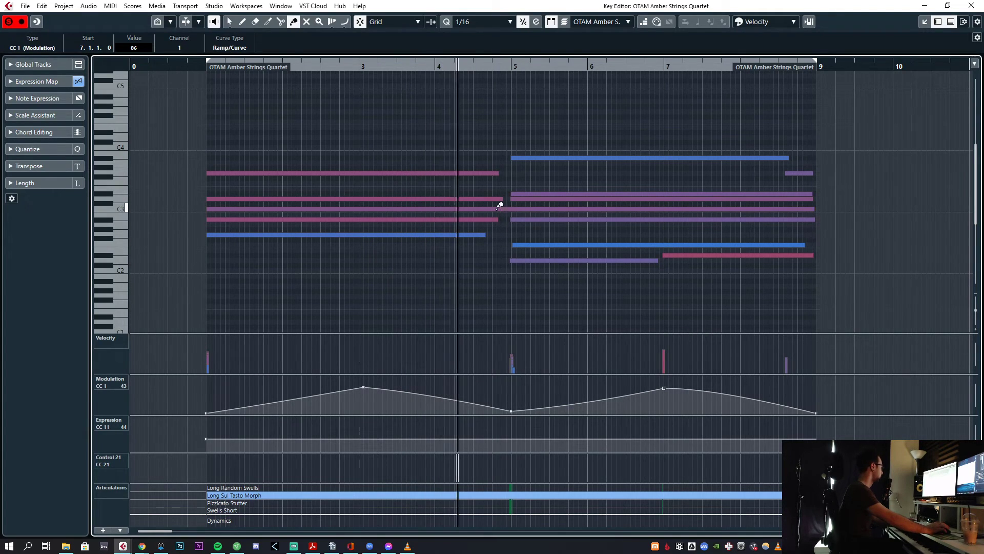
left_click(496, 209)
left_click(493, 199)
left_click(495, 219)
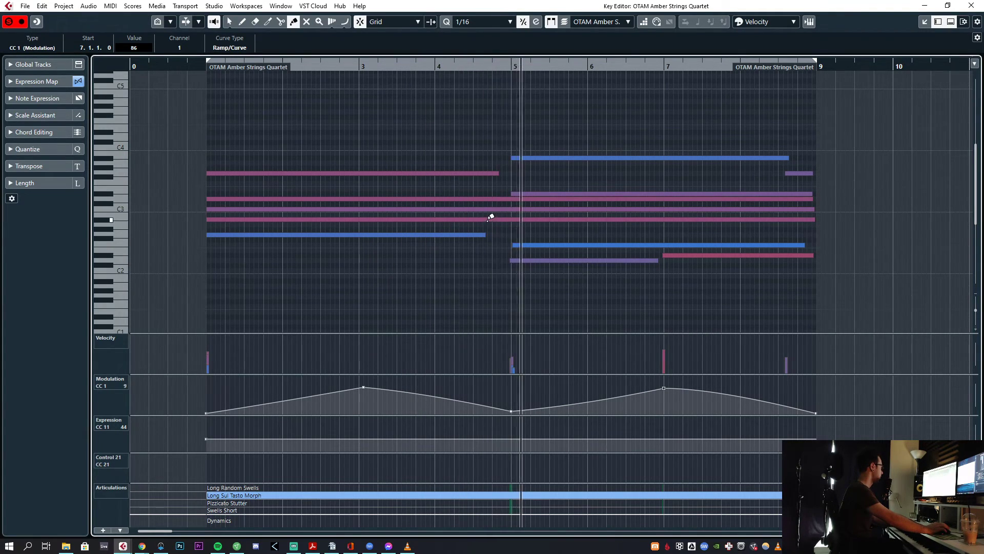
Lengthen the G3 note to end at 4.4.3.16 and extend the G2 note to just before bar 5
key("1")
left_click_drag(498, 173, 502, 174)
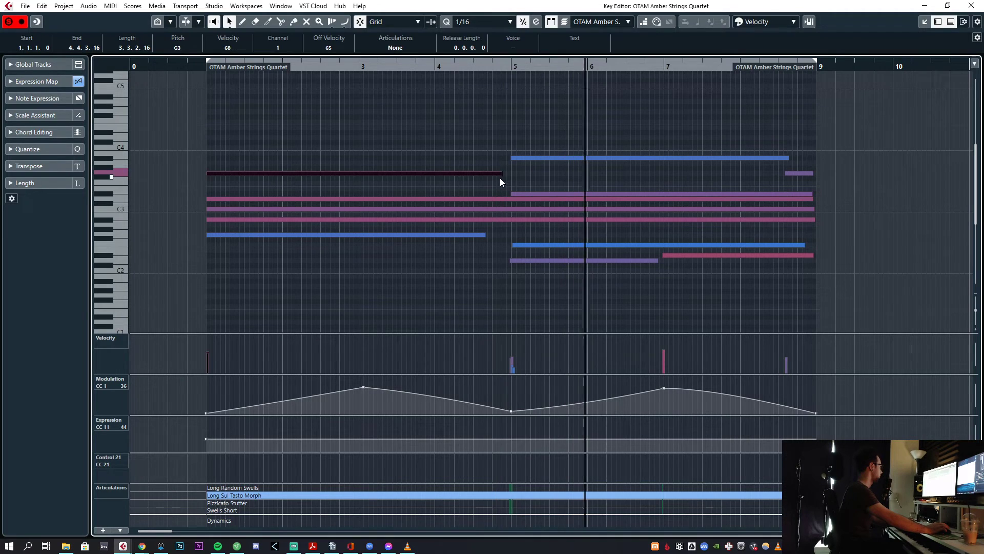
left_click(450, 67)
left_click_drag(484, 235, 504, 236)
Transpose the two lowest notes, starting at bars 5 and 7, down an octave and play from bar 5
left_click_drag(635, 281, 676, 254)
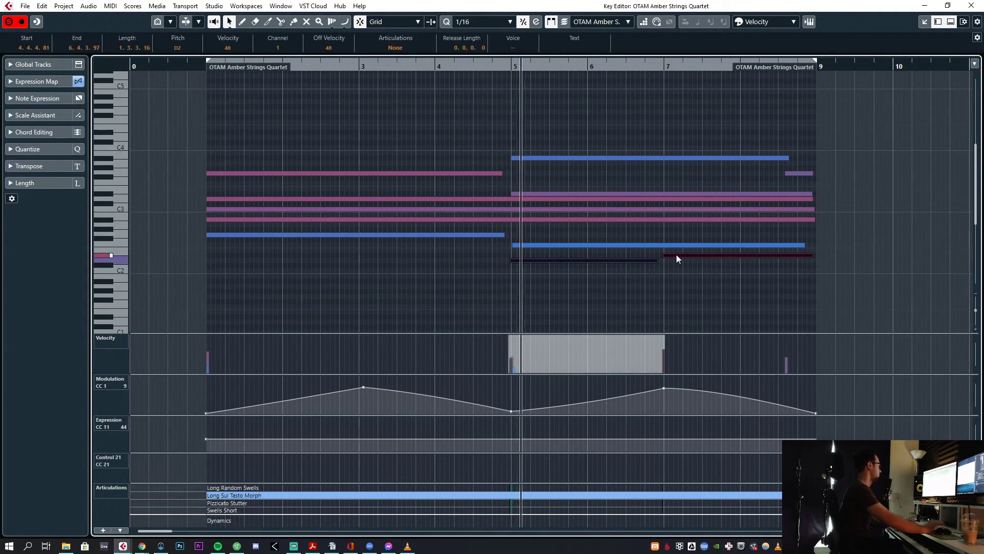
key("shift+Down")
left_click(512, 66)
key("space")
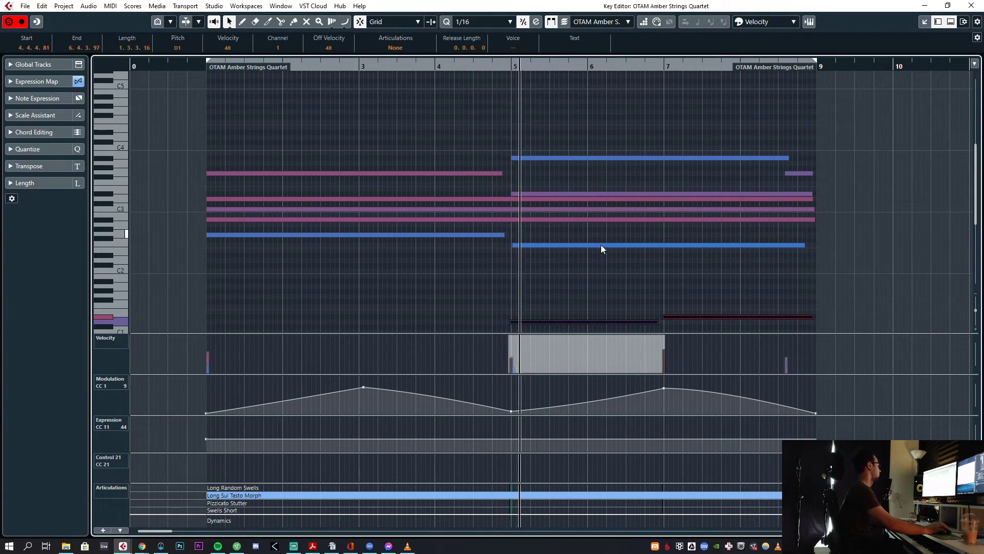
left_click(627, 266)
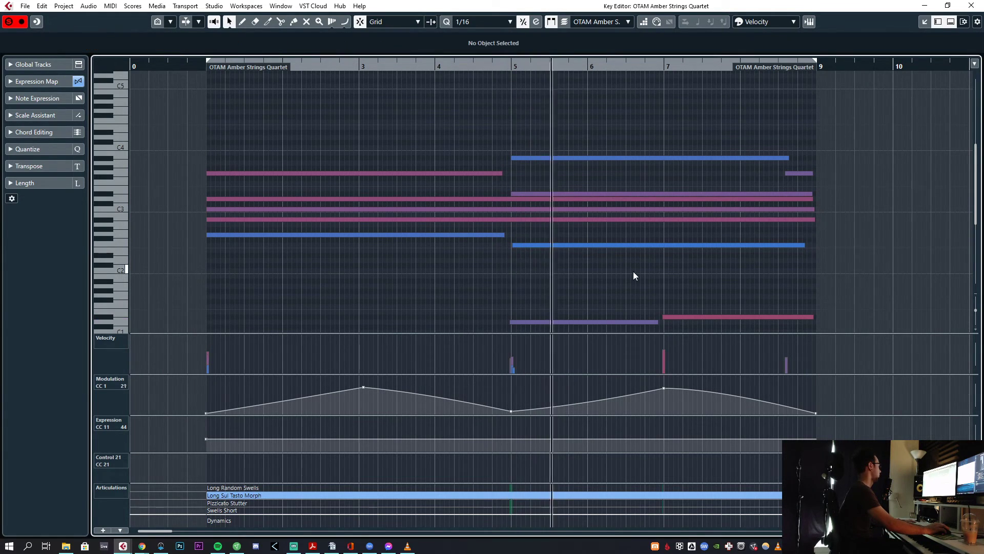
Extend the D1 bass note to reach bar 7, stop playback at the start, and close the key editor
left_click_drag(658, 320, 663, 320)
left_click(660, 326)
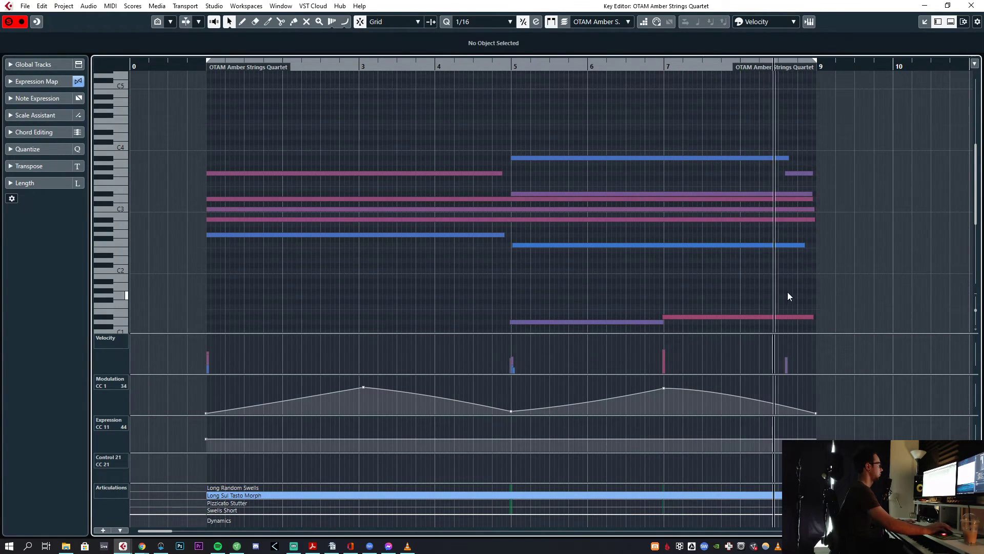
key("space")
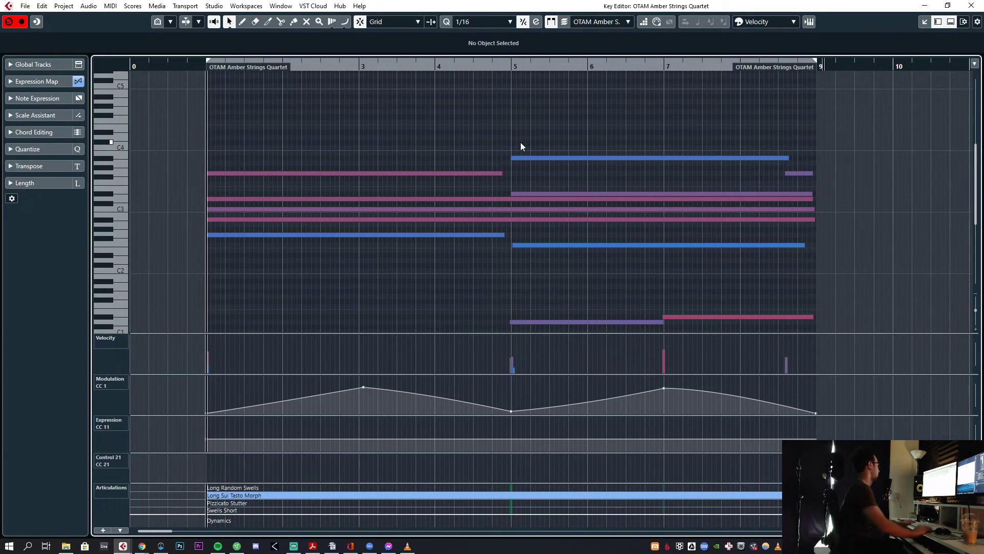
key("Return")
left_click(526, 329)
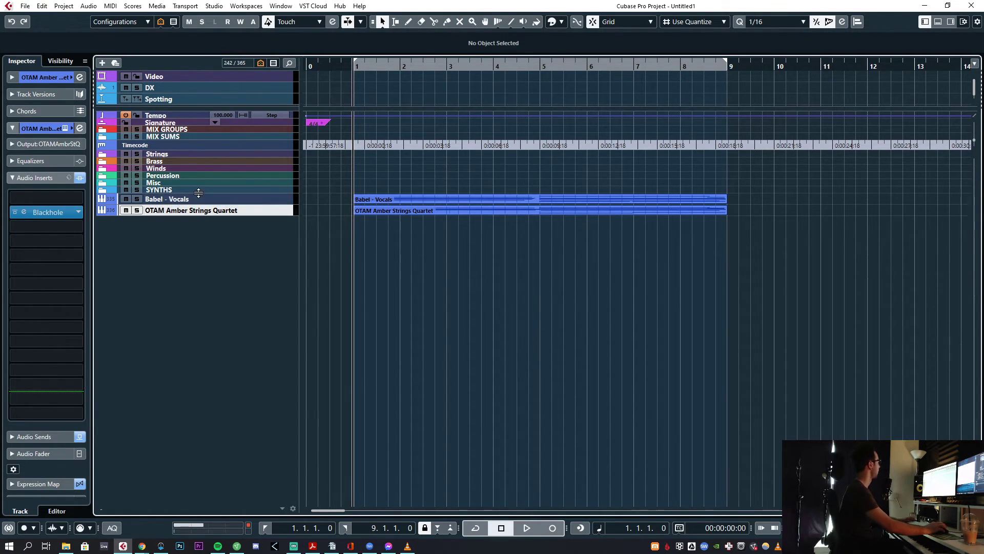
Check the channel settings of the OTAM Amber Strings Quartet track
left_click(215, 199)
key("Down")
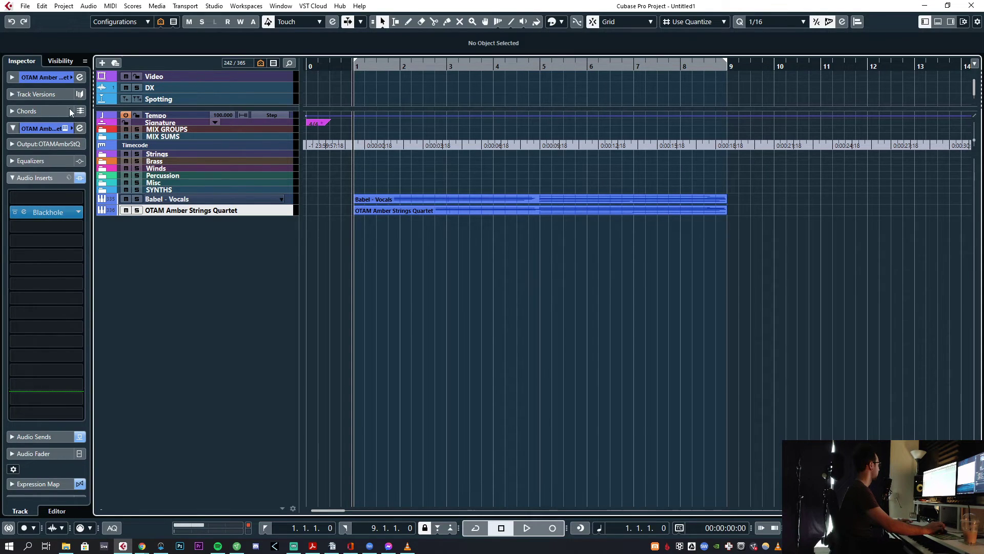
key("e")
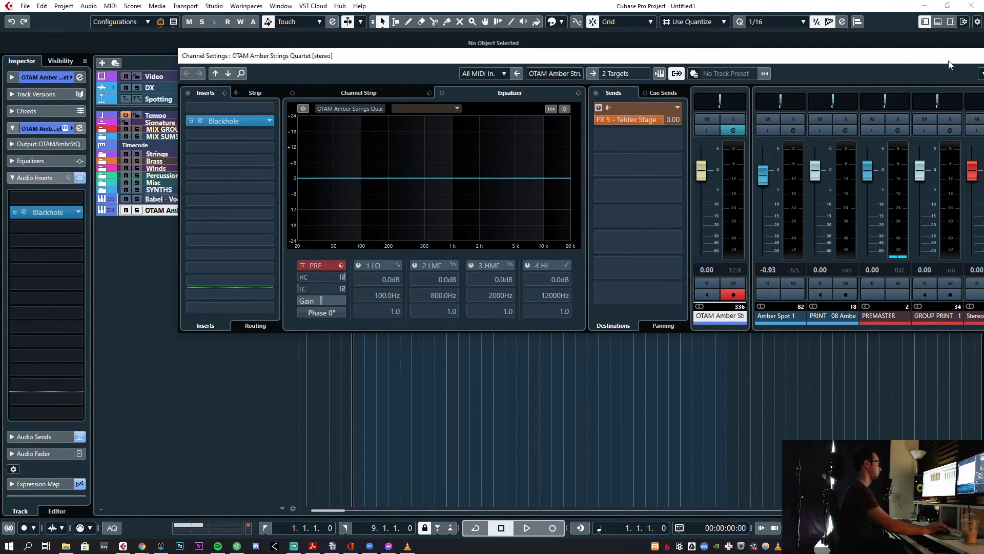
left_click_drag(949, 61, 759, 125)
left_click(826, 121)
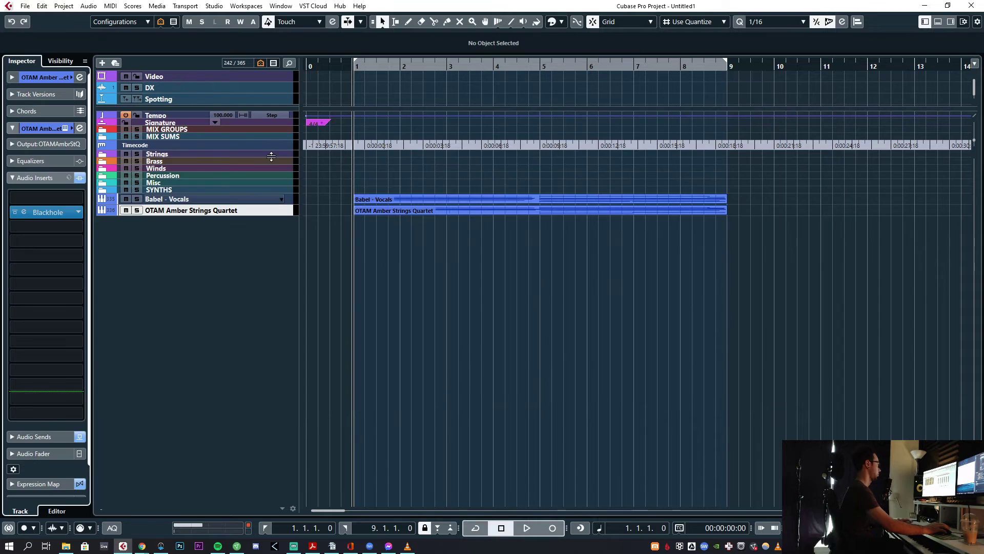
Set the Blackhole Mix on the strings track to 19 and select the Babel - Vocals track
left_click(48, 213)
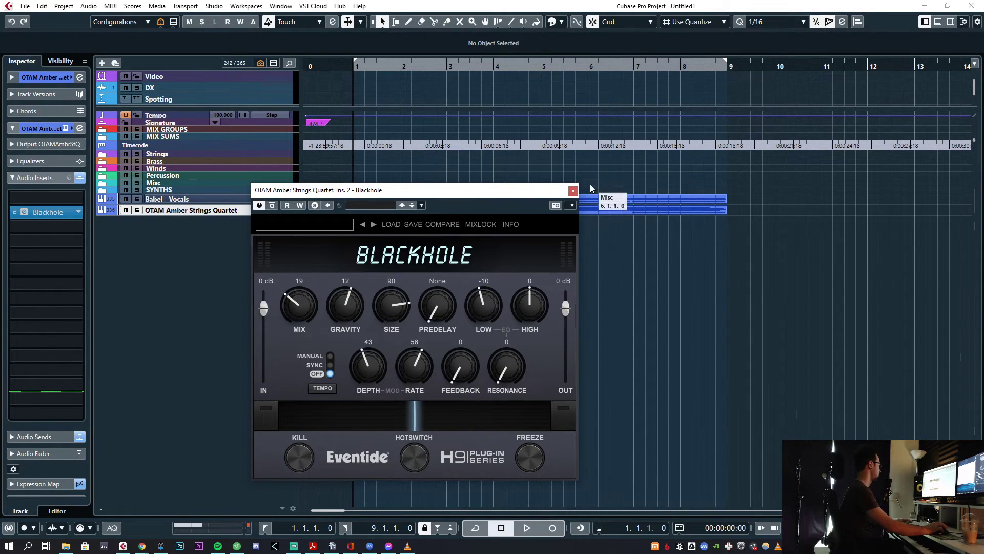
left_click(573, 190)
left_click(170, 199)
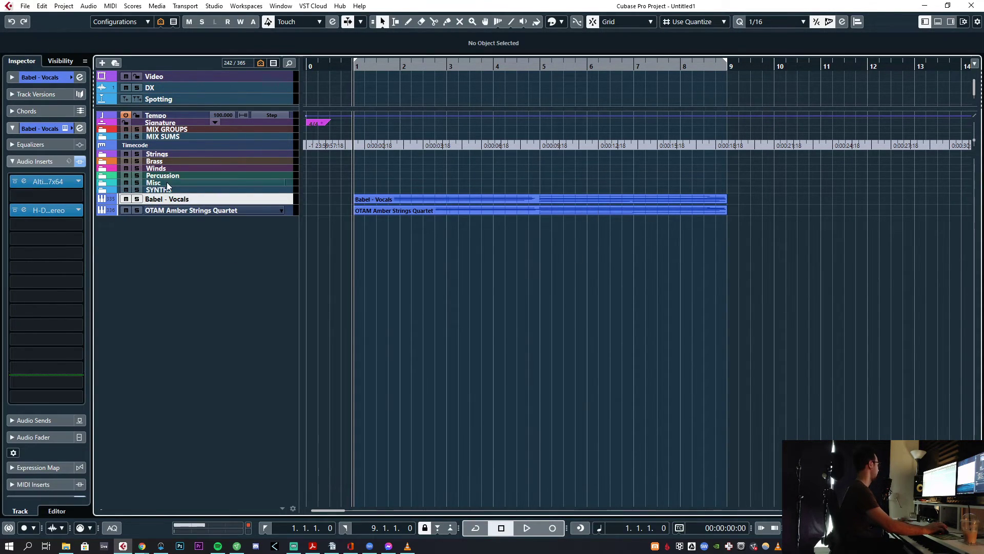
Check the Babel - Vocals channel settings and its SINE Player instrument, closing each window again
left_click(79, 77)
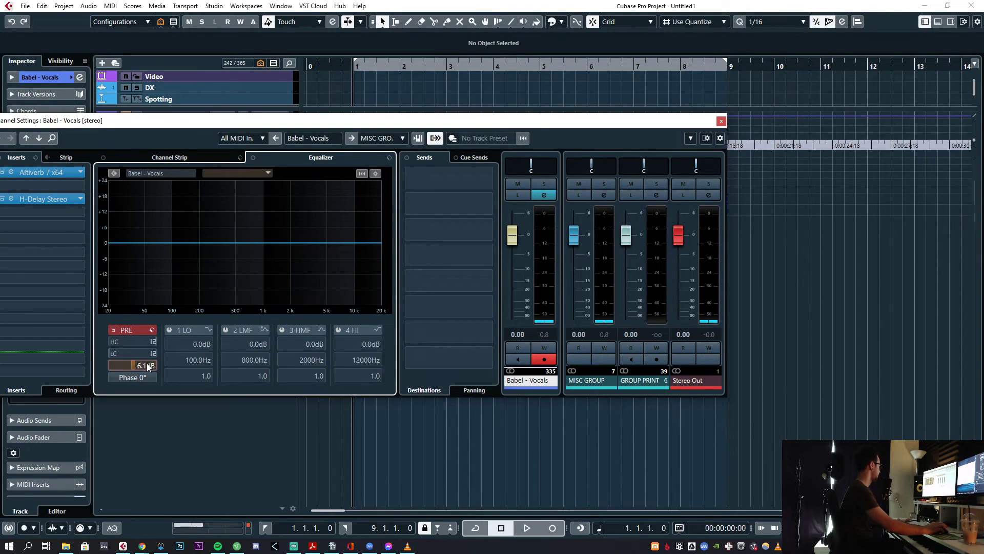
left_click(721, 121)
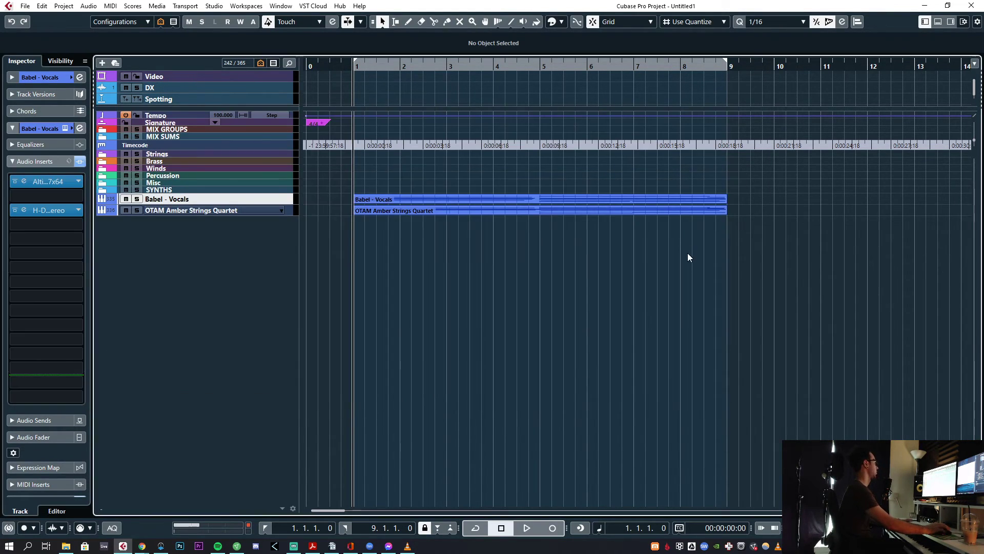
key("g")
key("g")
key("h")
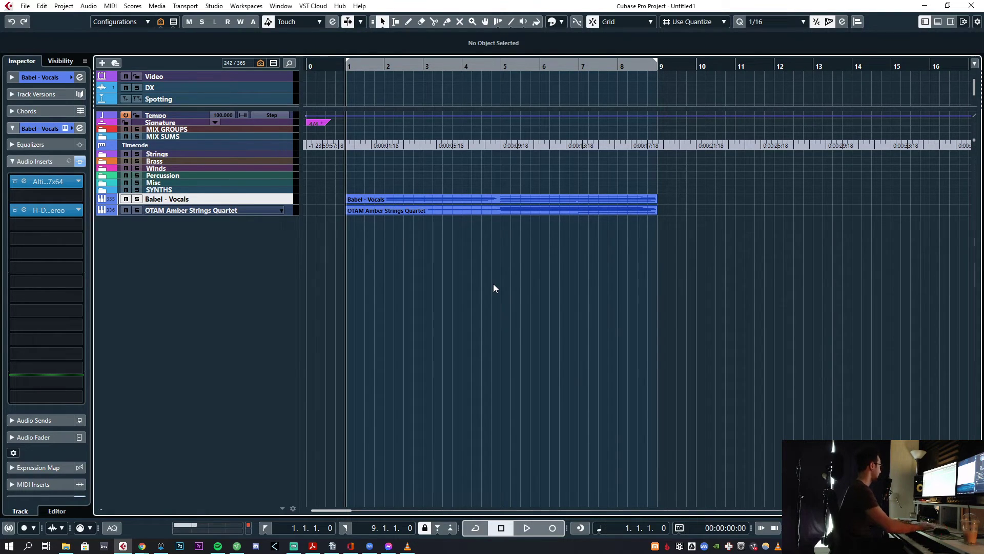
key("e")
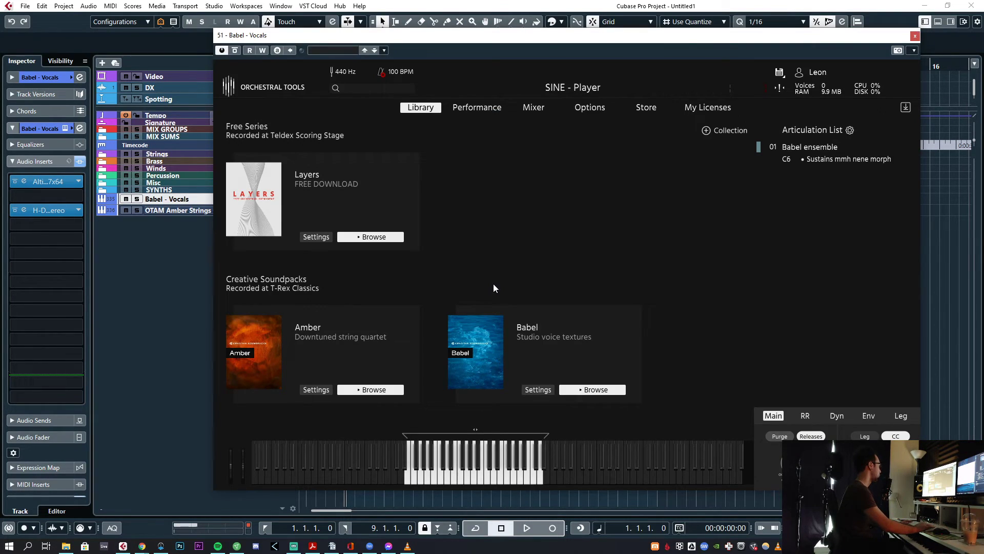
key("e")
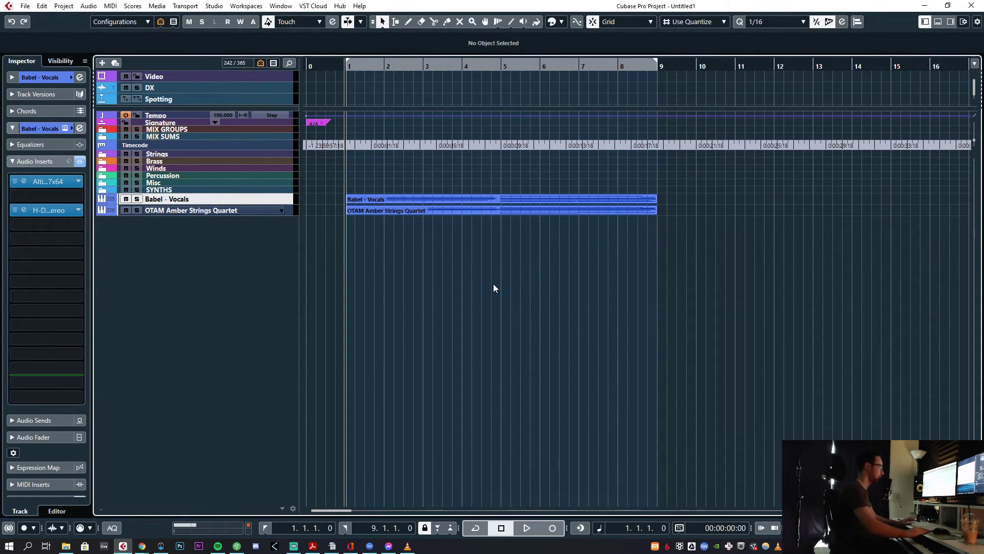
Play from the start and set the pre-gain of the Babel - Vocals channel to 9.1 dB, closing the channel settings
key("space")
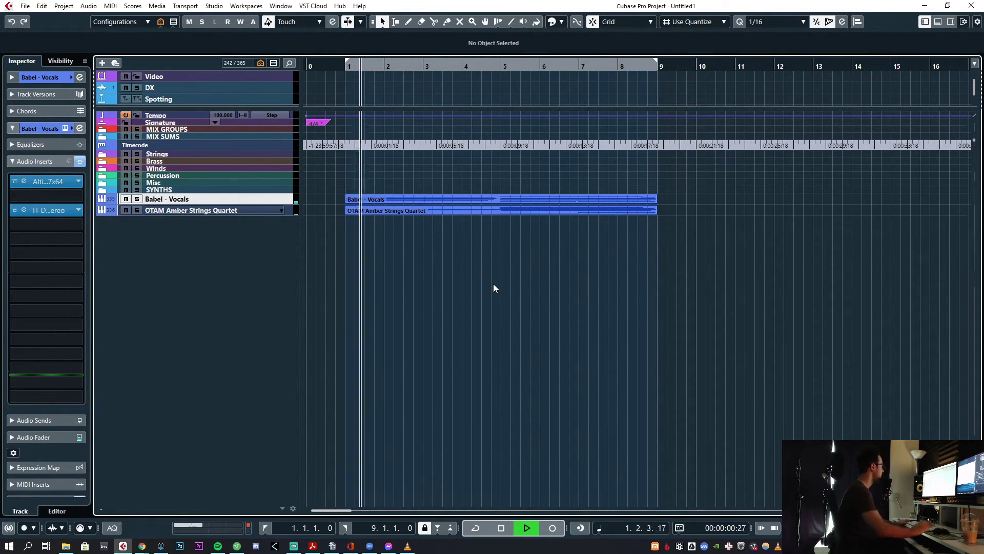
left_click(79, 78)
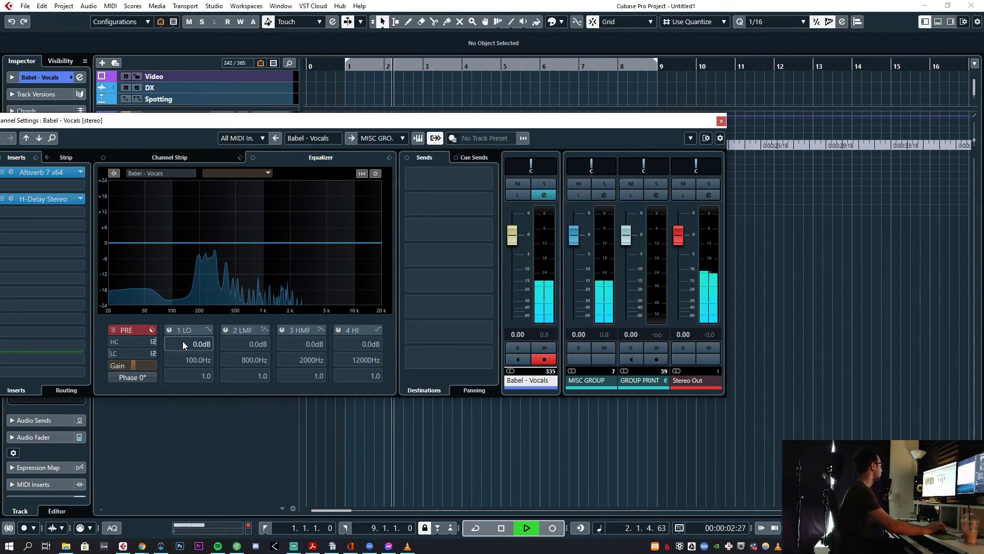
left_click(146, 366)
scroll(148, 366, "up", 1)
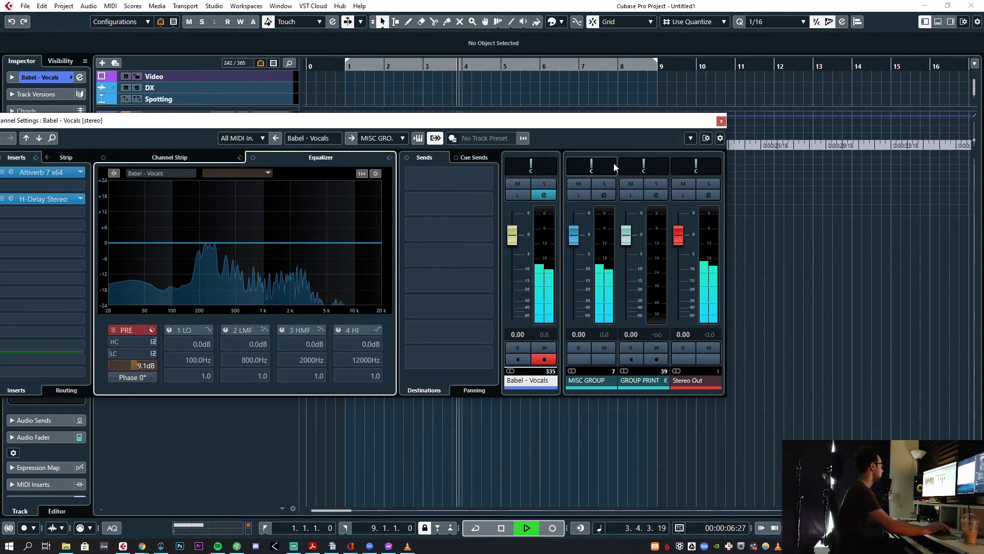
left_click(721, 121)
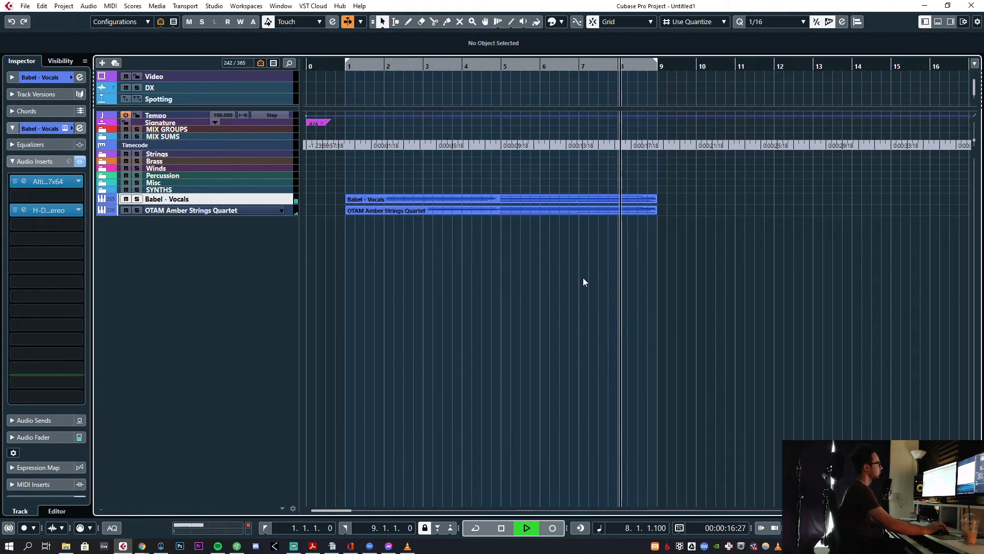
Duplicate the Babel vocals and Amber strings parts to bar 9 and inspect the copied notes in the key editor
left_click_drag(583, 278, 580, 168)
double_click(635, 207)
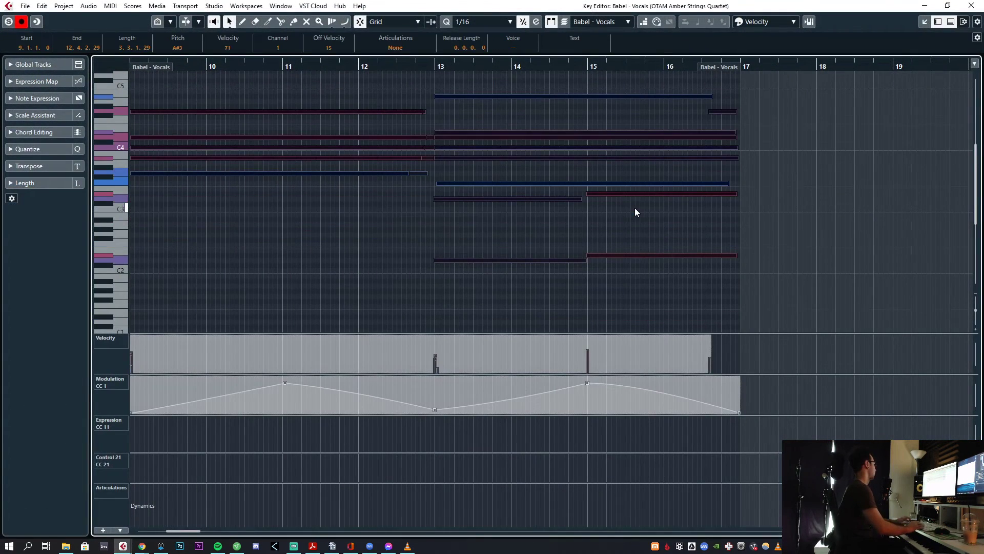
scroll(611, 221, "left", 3)
left_click(528, 230)
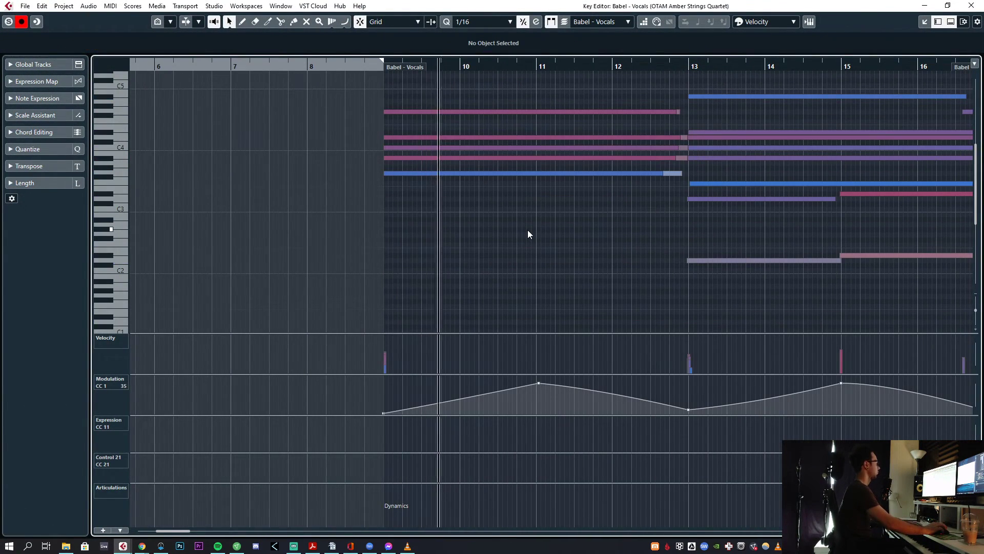
key("Return")
scroll(664, 296, "right", 5)
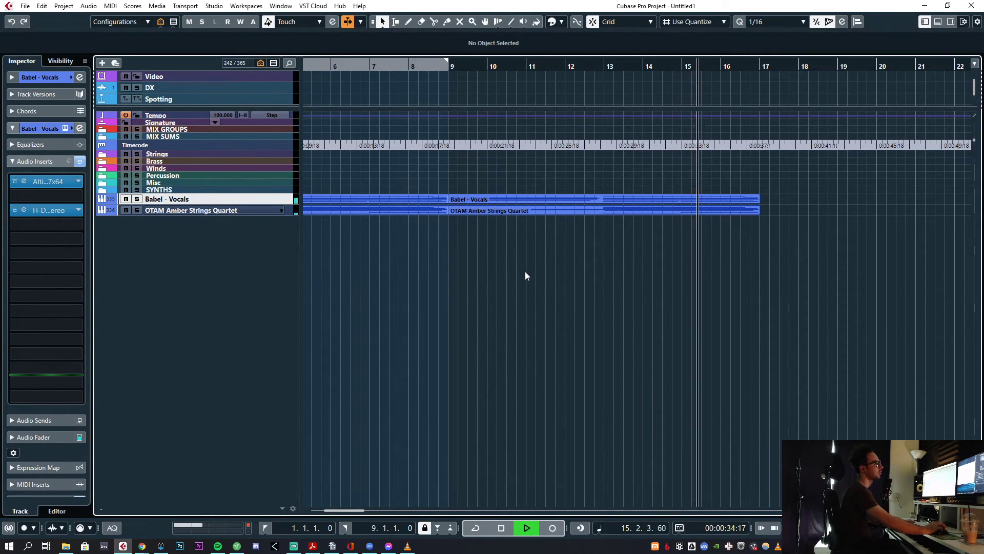
Listen to the duplicated section through bar 16, with both pairs of parts in view, and stop playback at the start
key("g")
key("g")
key("g")
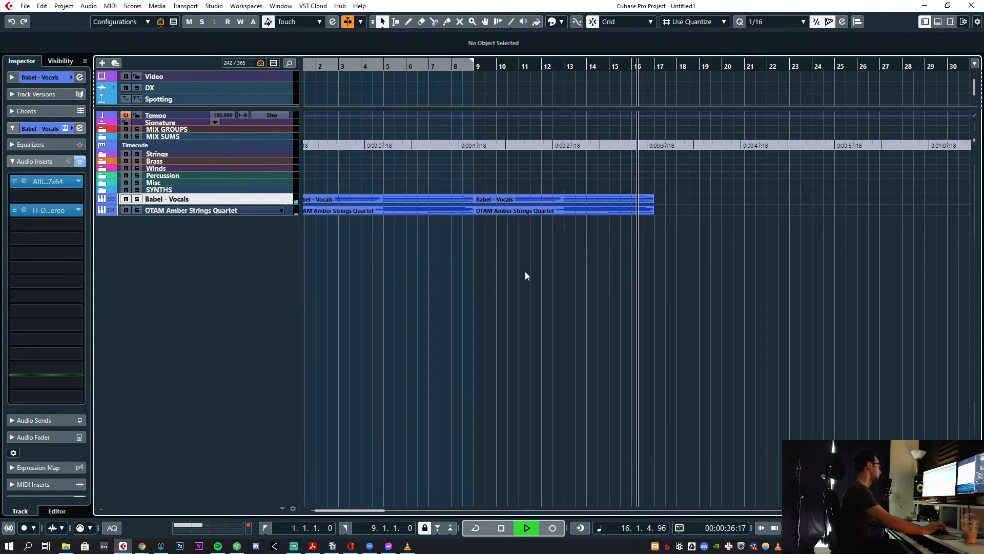
key("space")
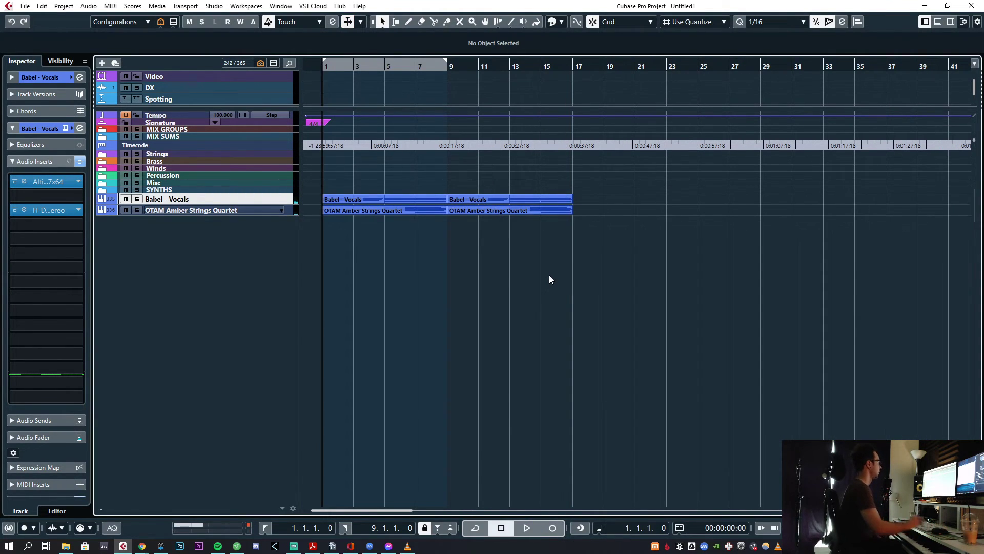